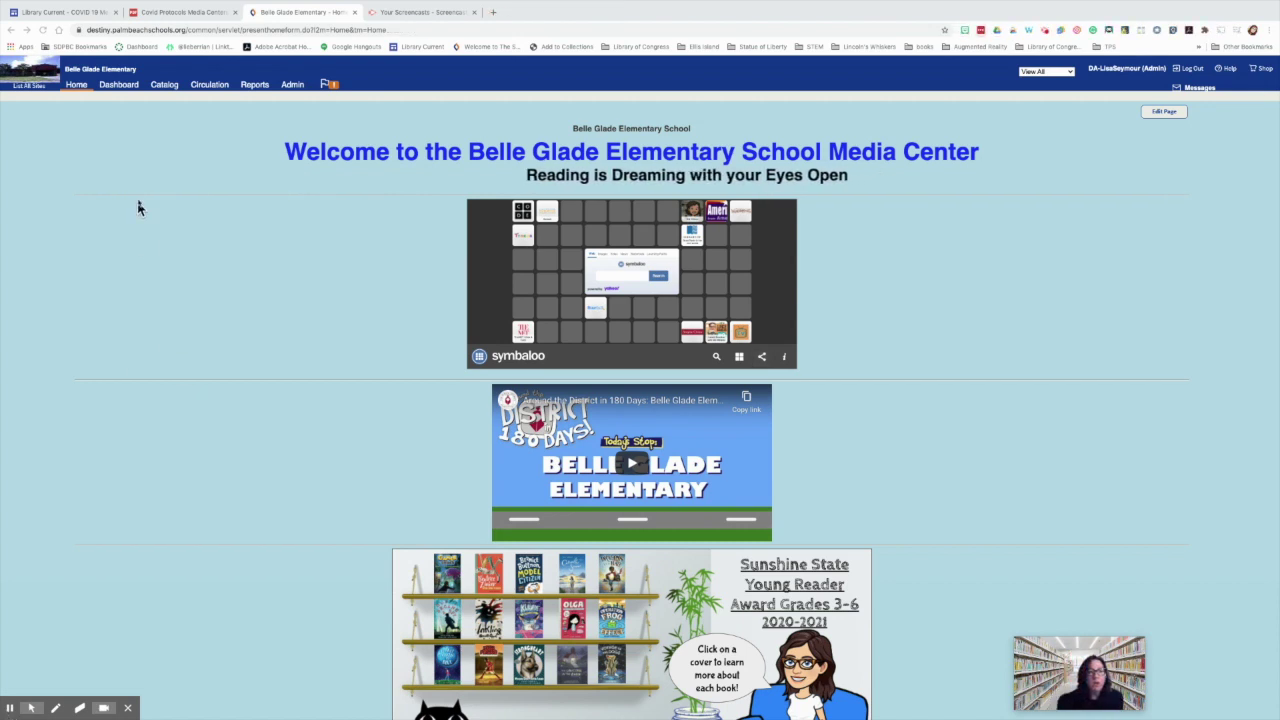
# Open the Current Checkouts/Fines report in the patron reports
pyautogui.click(254, 87)
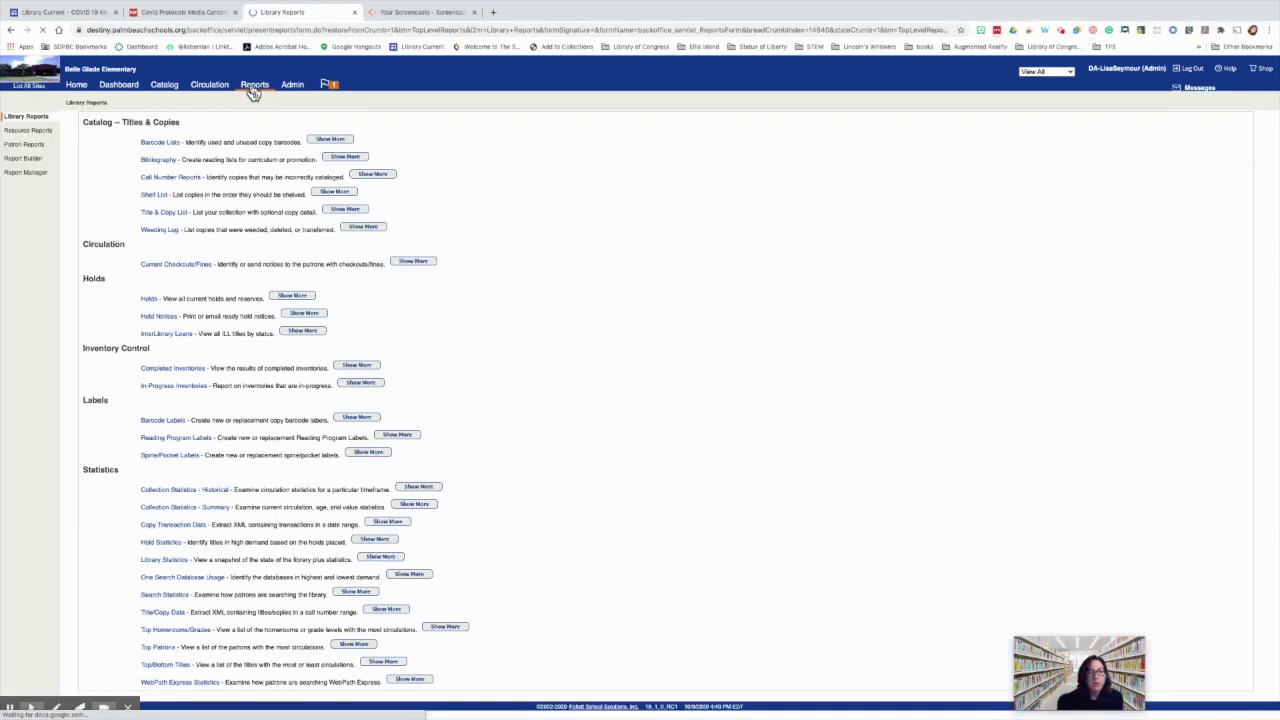
pyautogui.click(20, 146)
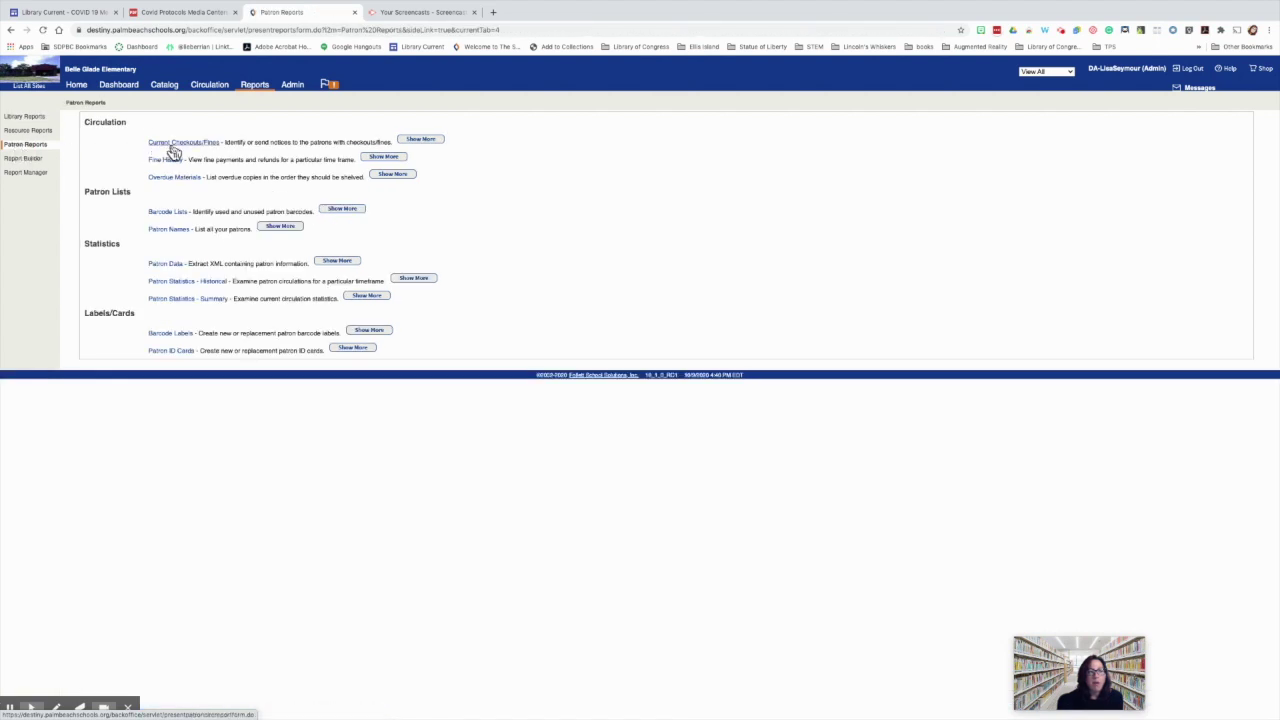
pyautogui.click(172, 145)
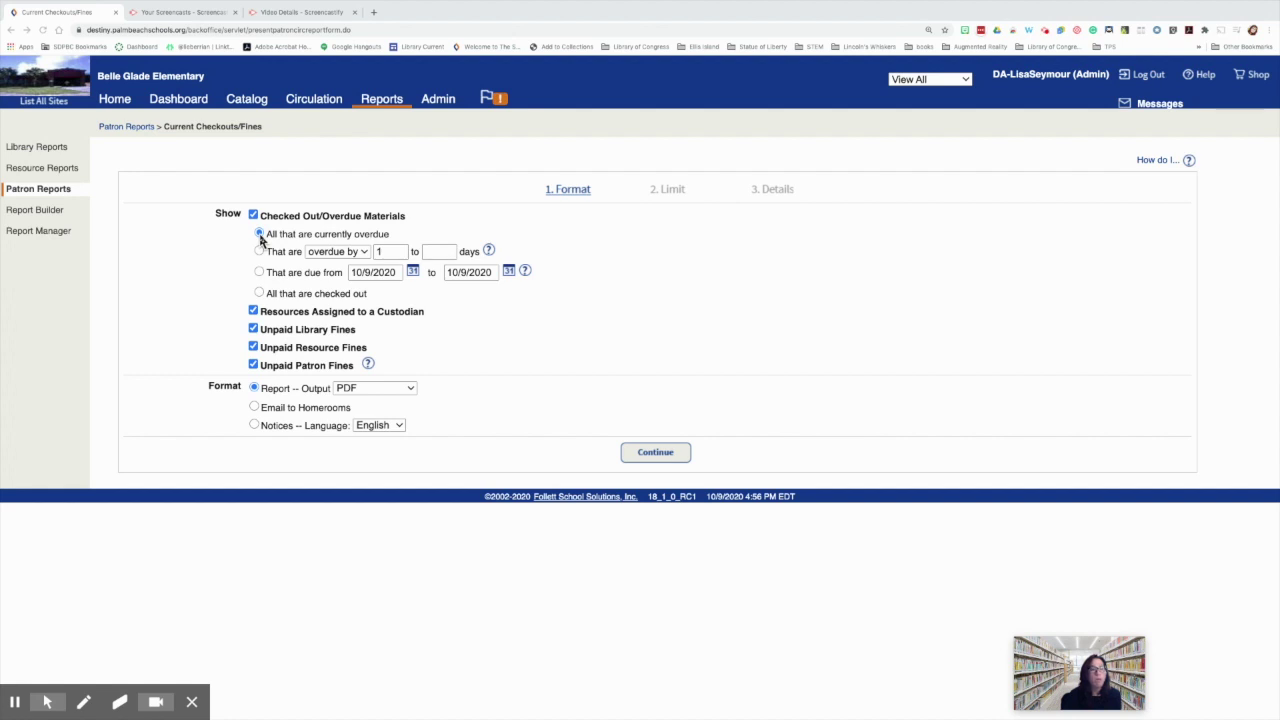
# Exclude custodian-assigned resources and unpaid resource fines, set the format to English notices, and continue to the limits
pyautogui.click(253, 312)
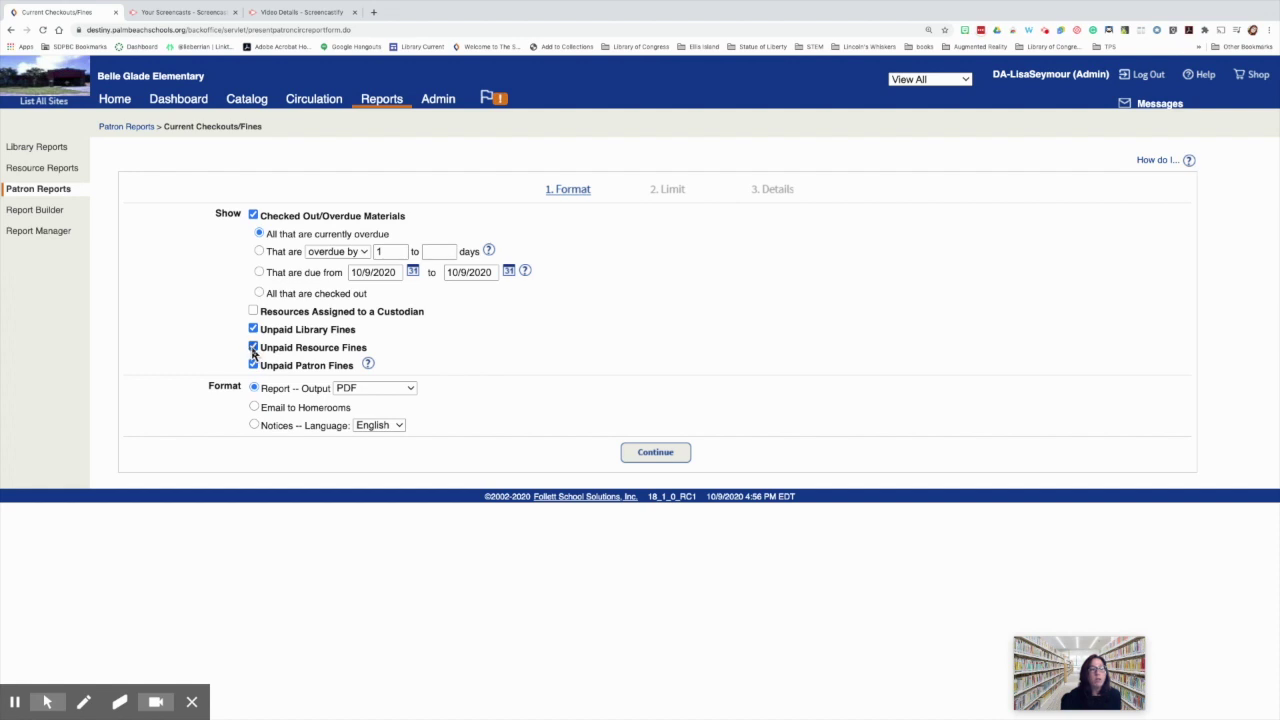
pyautogui.click(253, 348)
pyautogui.click(254, 425)
pyautogui.click(652, 457)
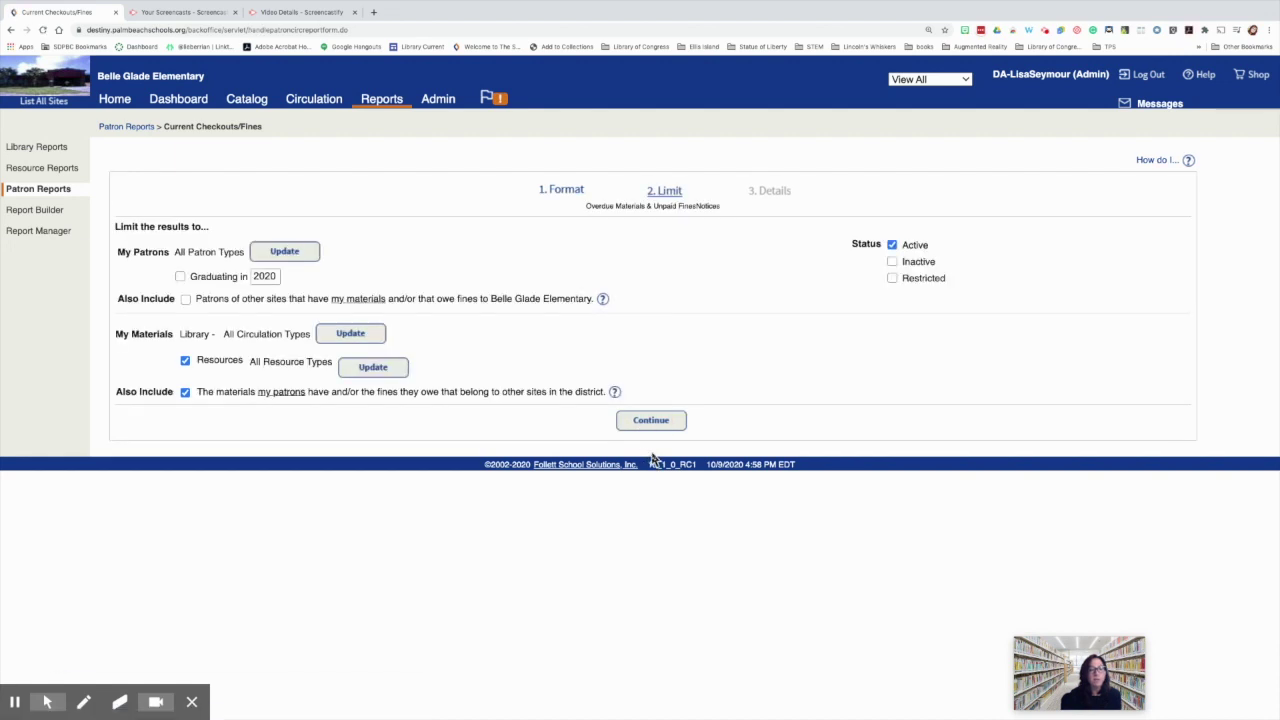
# Limit the patron types to Student only and also include patrons of other sites who have this school's materials or owe it fines
pyautogui.click(312, 253)
pyautogui.click(609, 163)
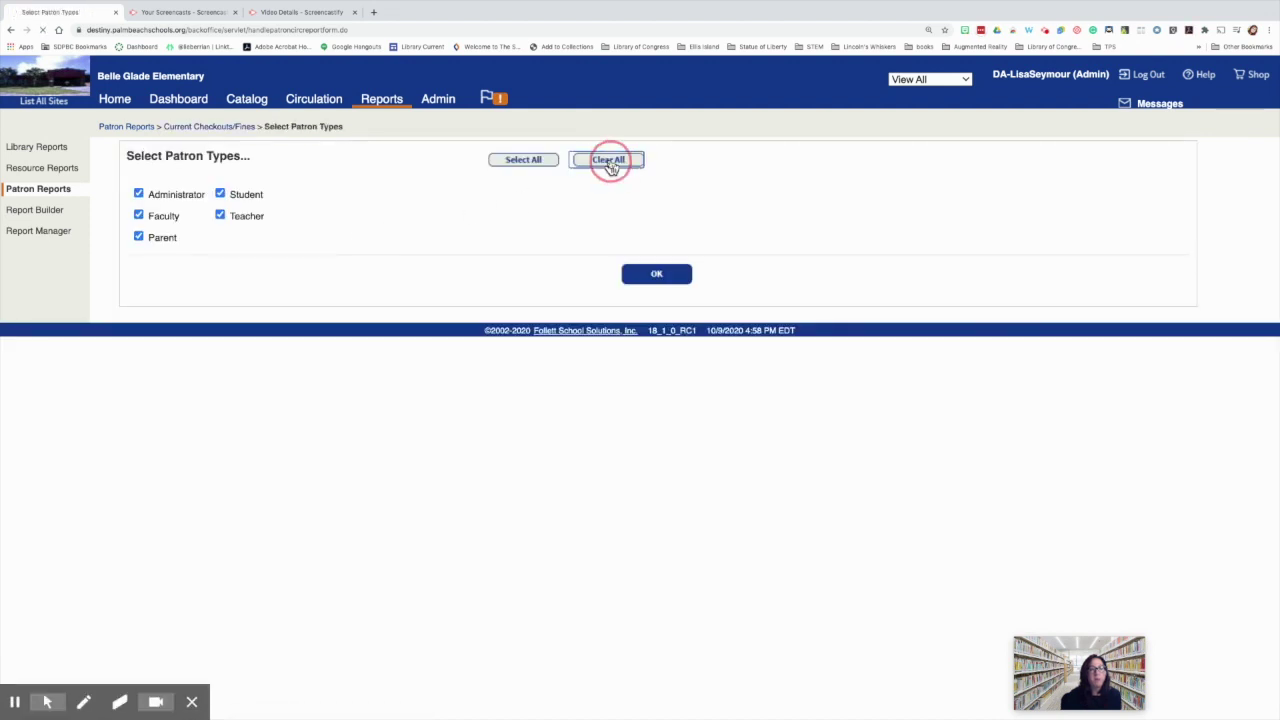
pyautogui.click(222, 196)
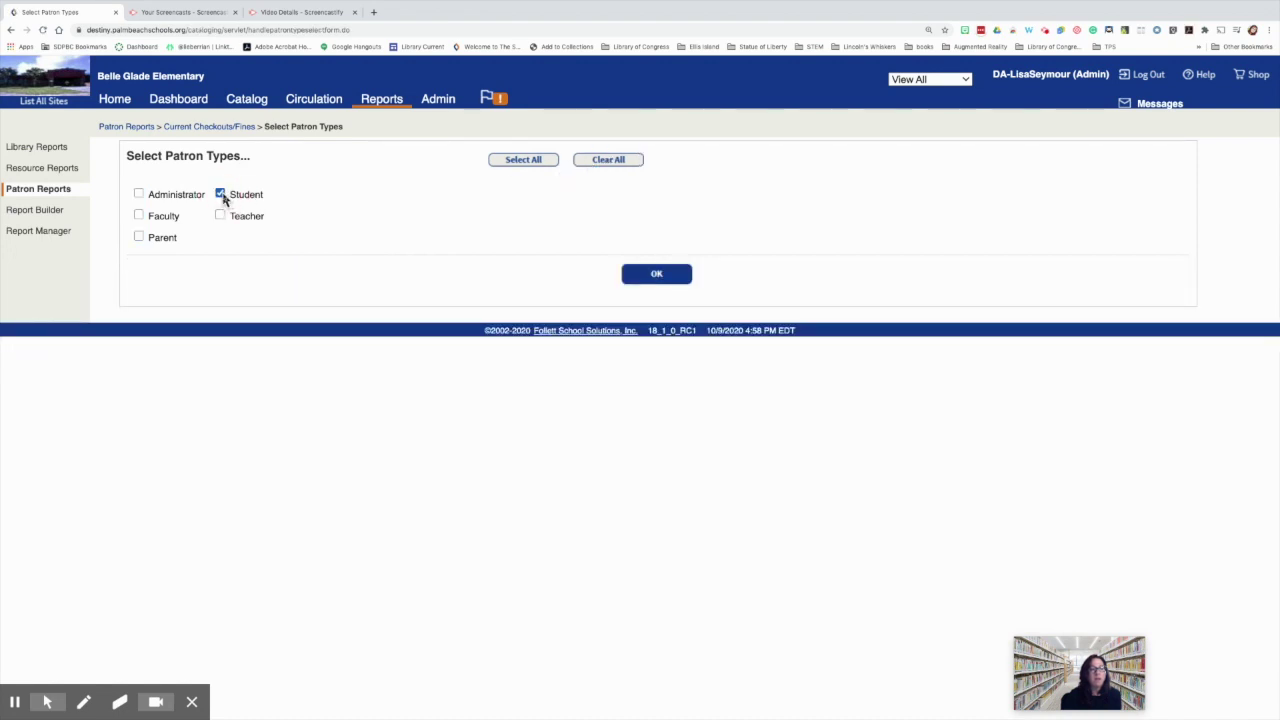
pyautogui.click(666, 275)
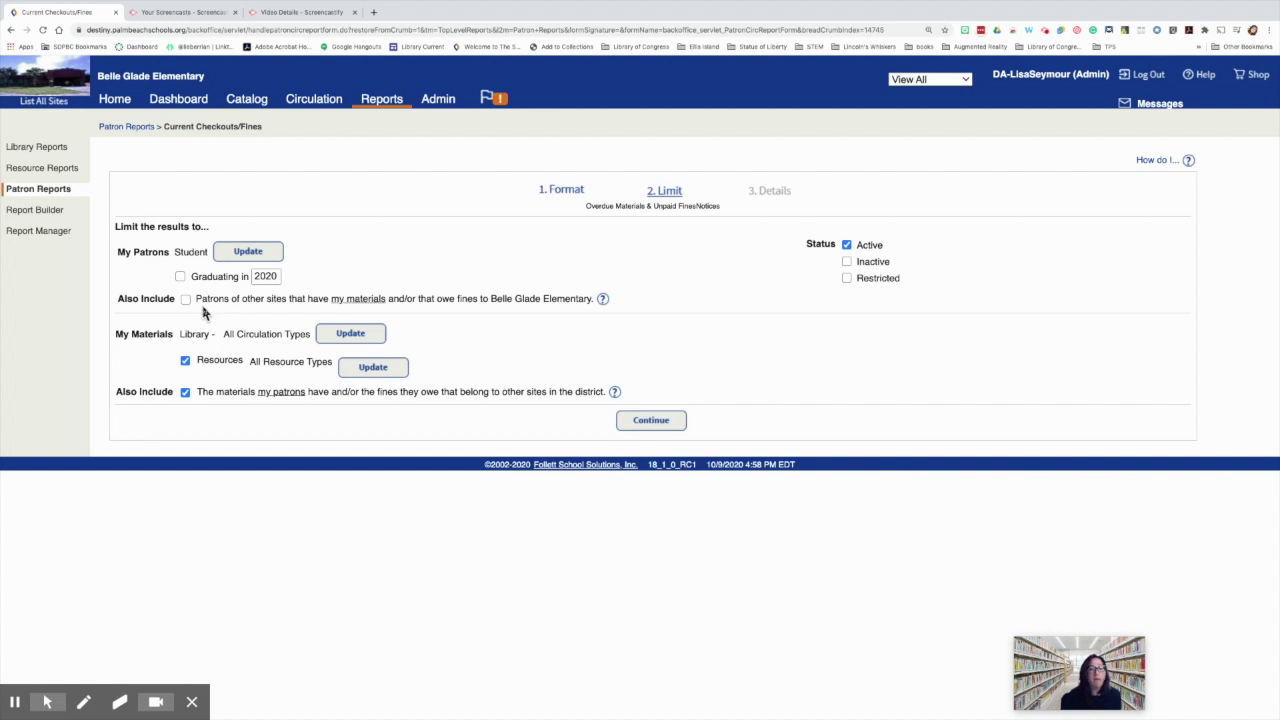
pyautogui.click(185, 301)
# Limit the library materials to the EASY and Regular circulation types, exclude resources, and continue to the details
pyautogui.click(342, 343)
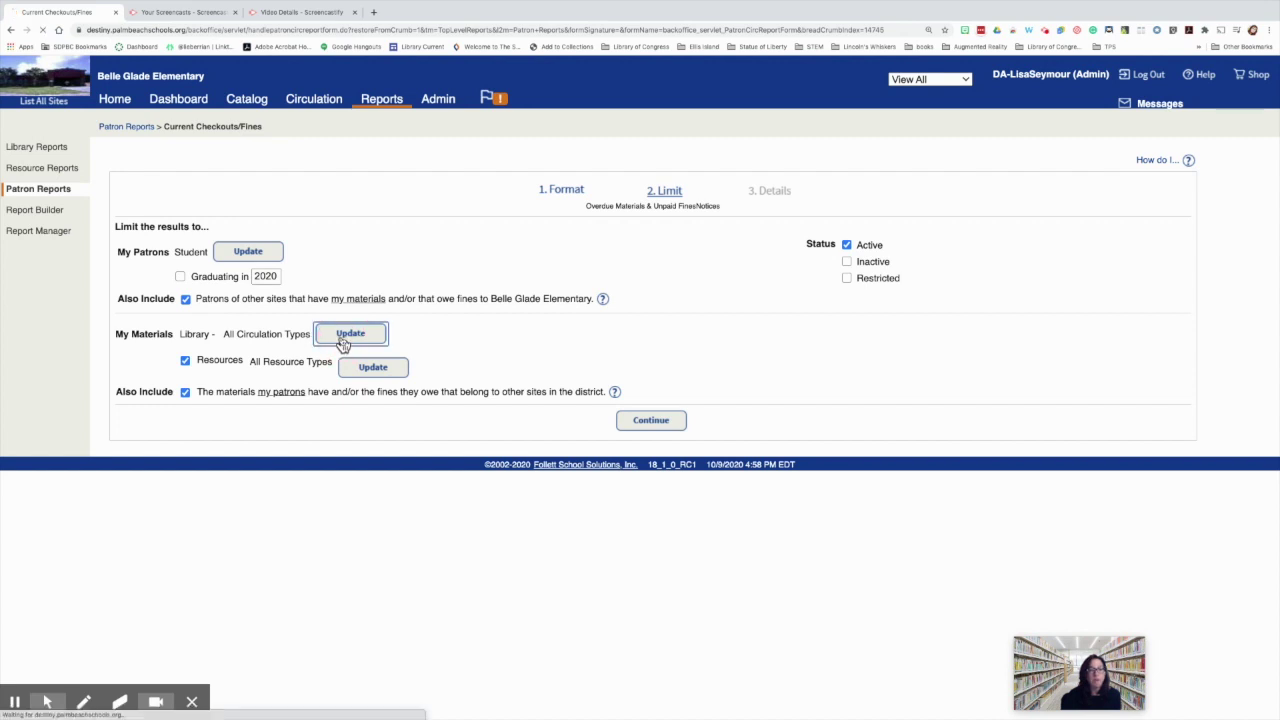
pyautogui.click(605, 160)
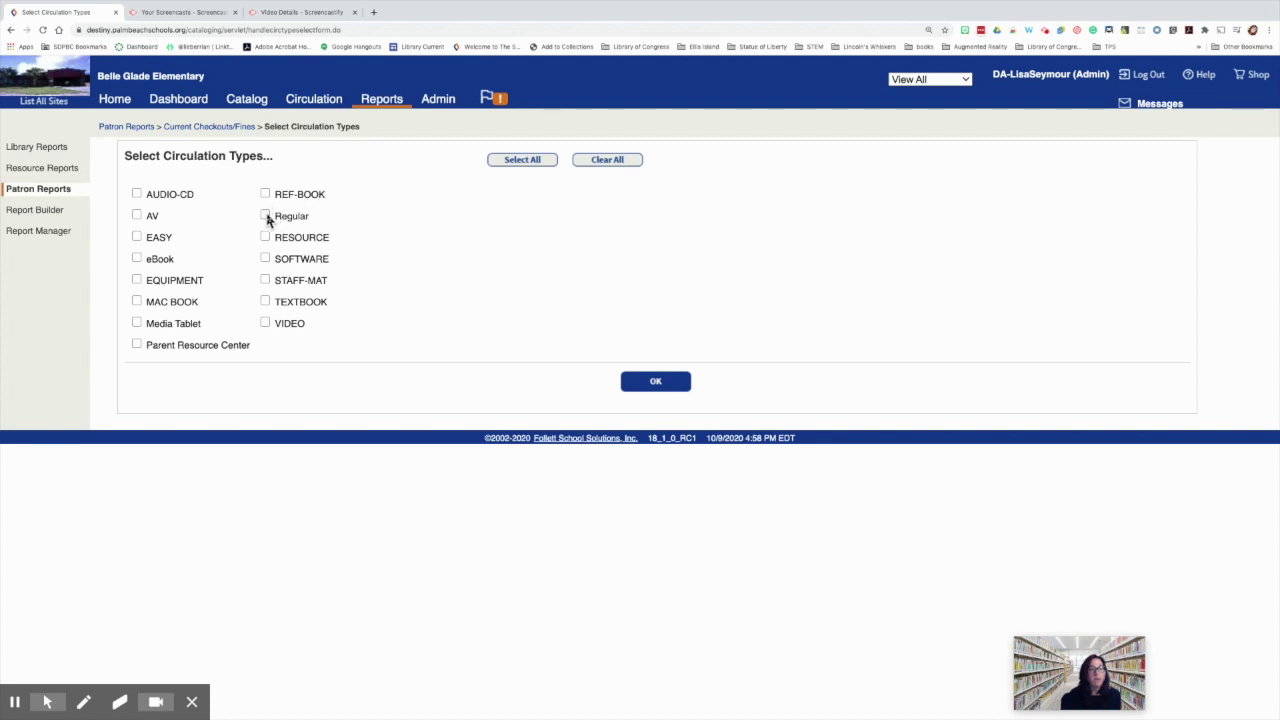
pyautogui.click(266, 215)
pyautogui.click(137, 238)
pyautogui.click(655, 383)
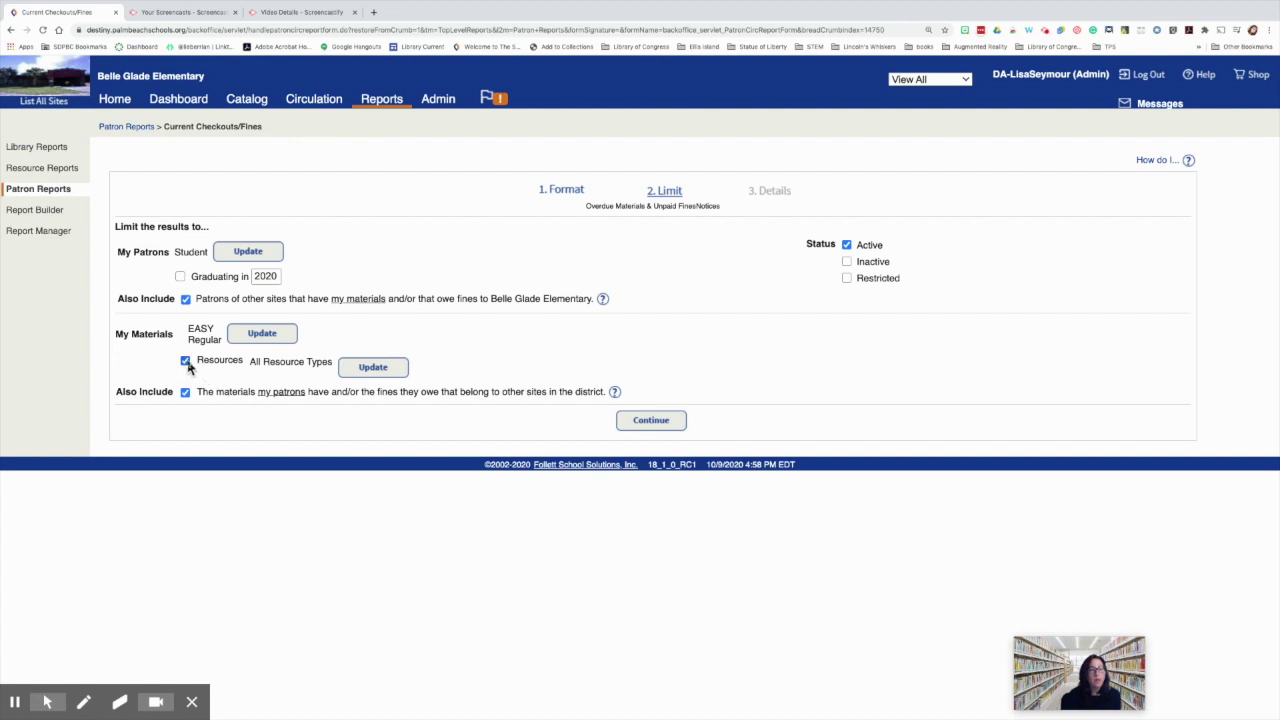
pyautogui.click(185, 363)
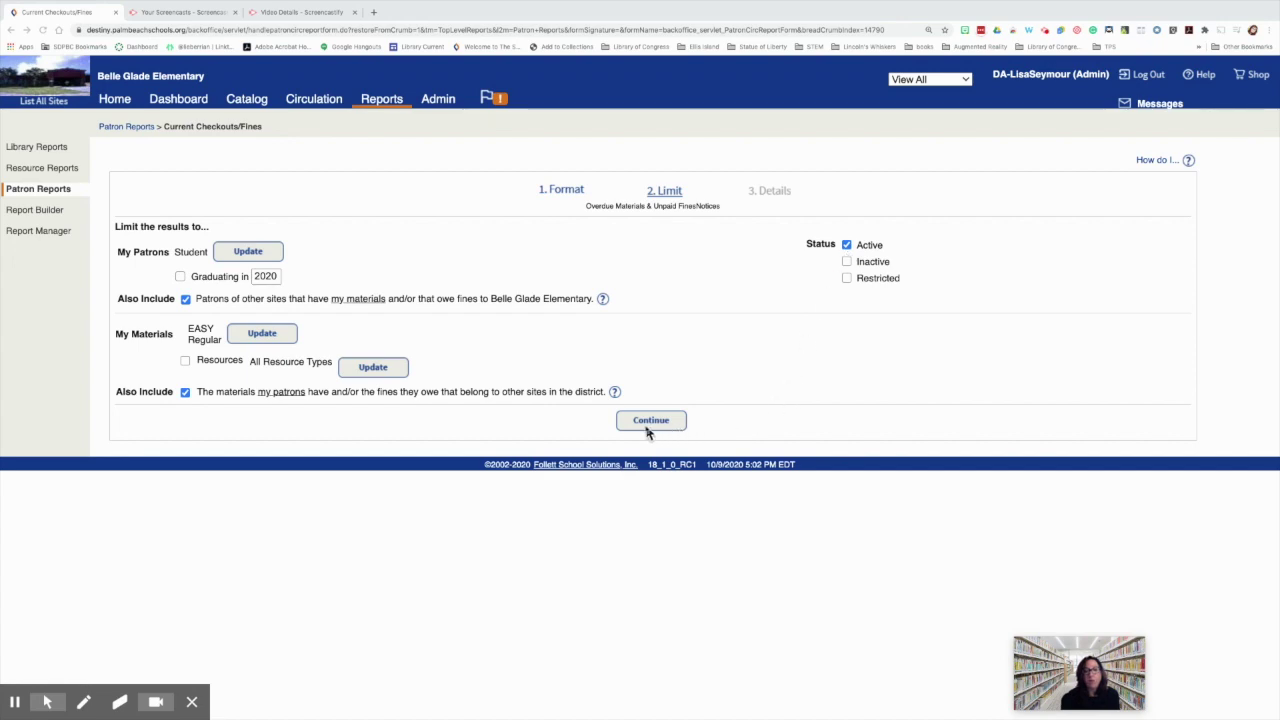
pyautogui.click(643, 423)
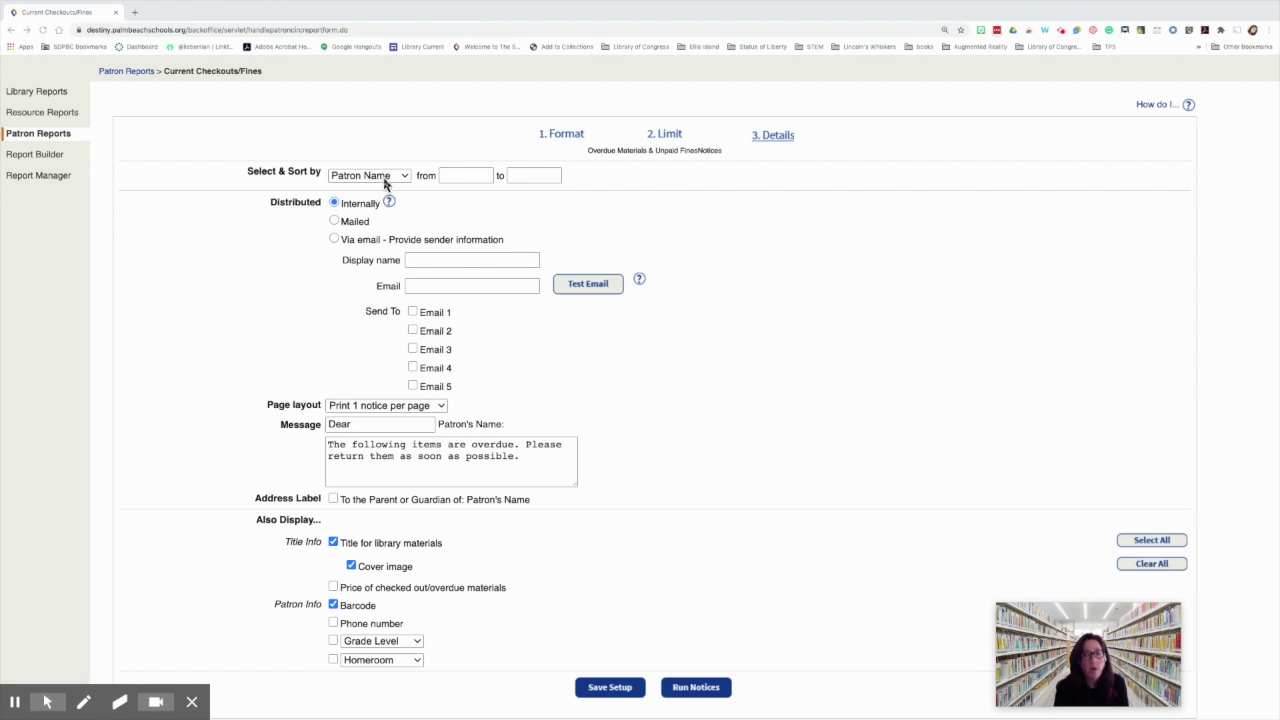
# Set the Patron Name selection range from a to z
pyautogui.click(457, 178)
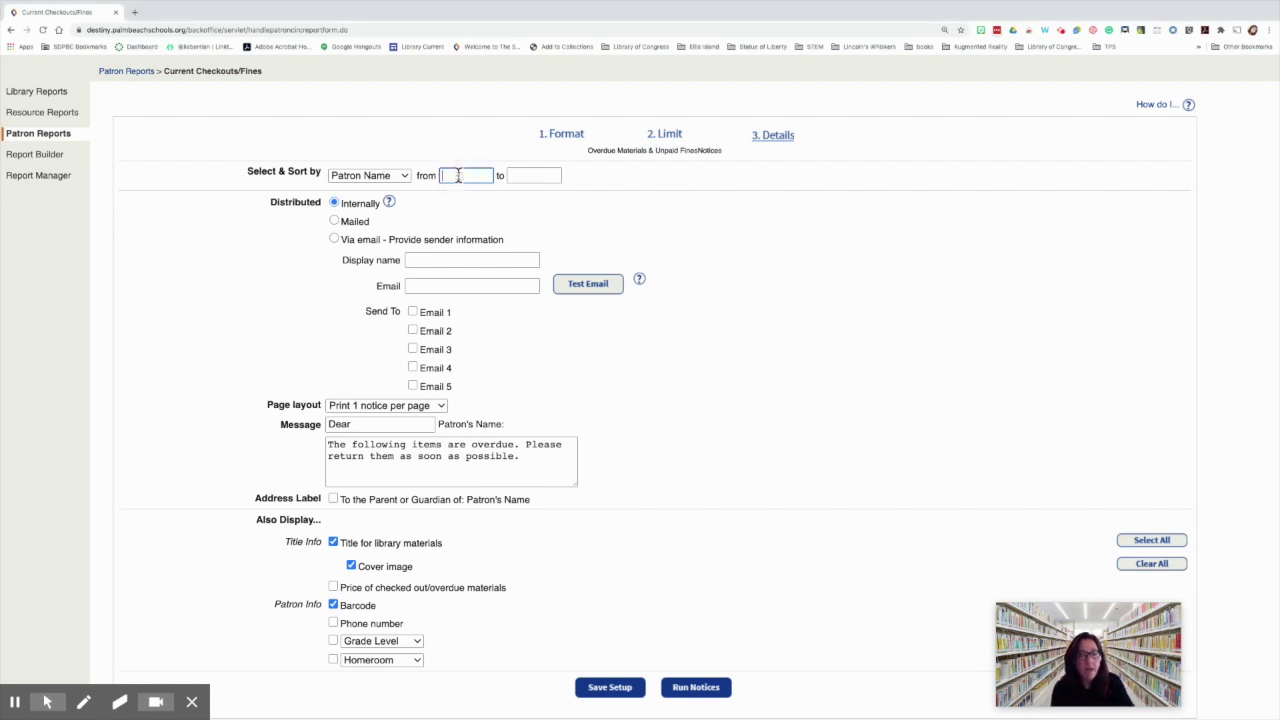
pyautogui.write('a')
pyautogui.click(541, 174)
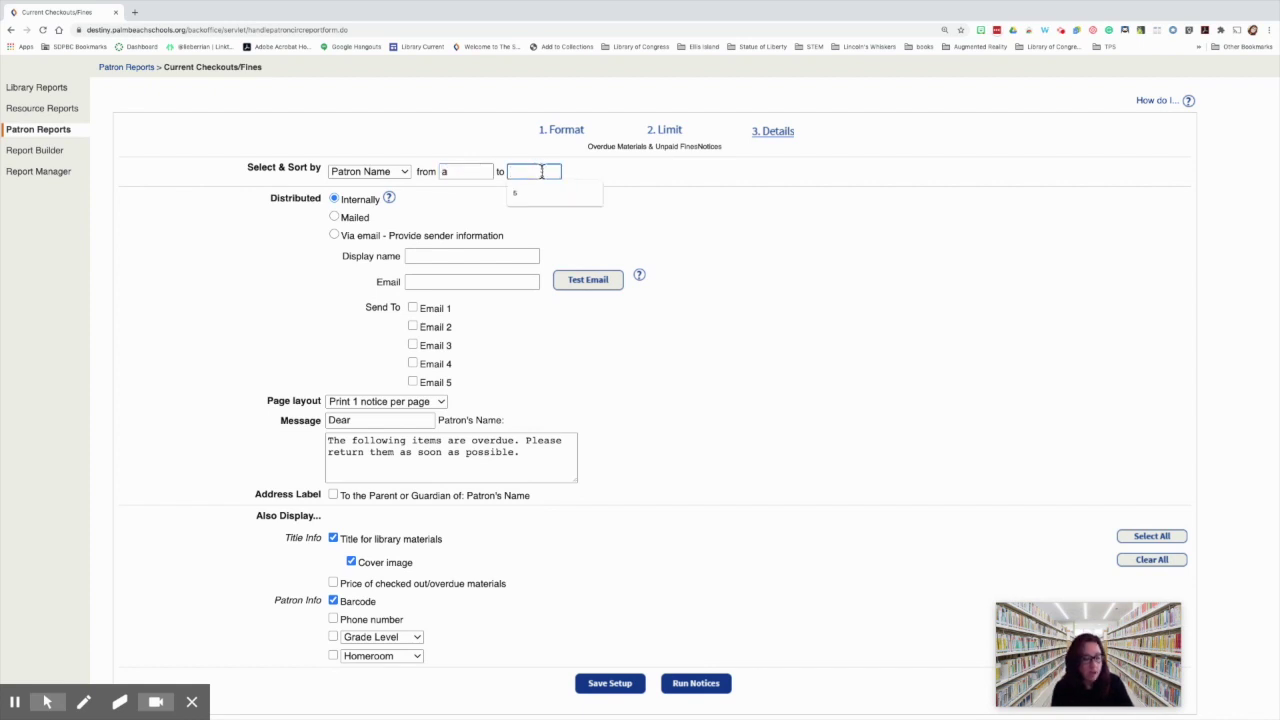
pyautogui.write('z')
# Select and sort the notices by Homeroom, using the same teacher's homeroom for both ends of the range
pyautogui.click(386, 177)
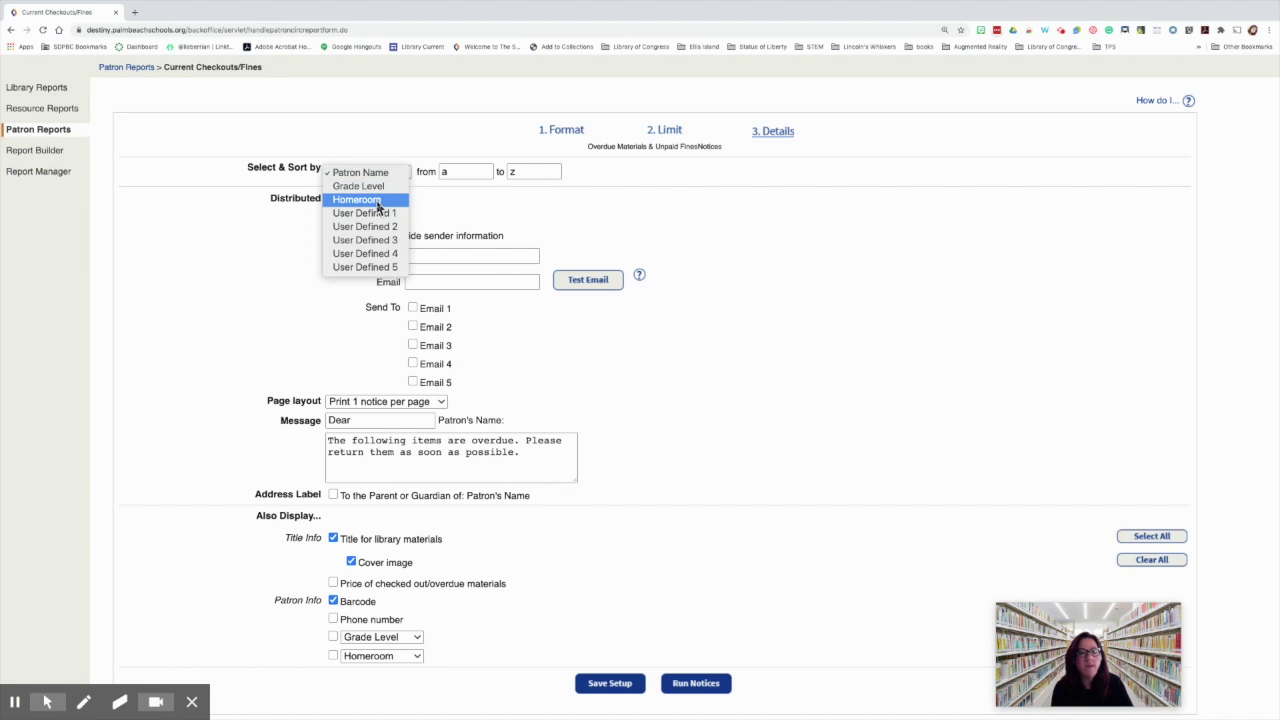
pyautogui.click(378, 203)
pyautogui.click(476, 178)
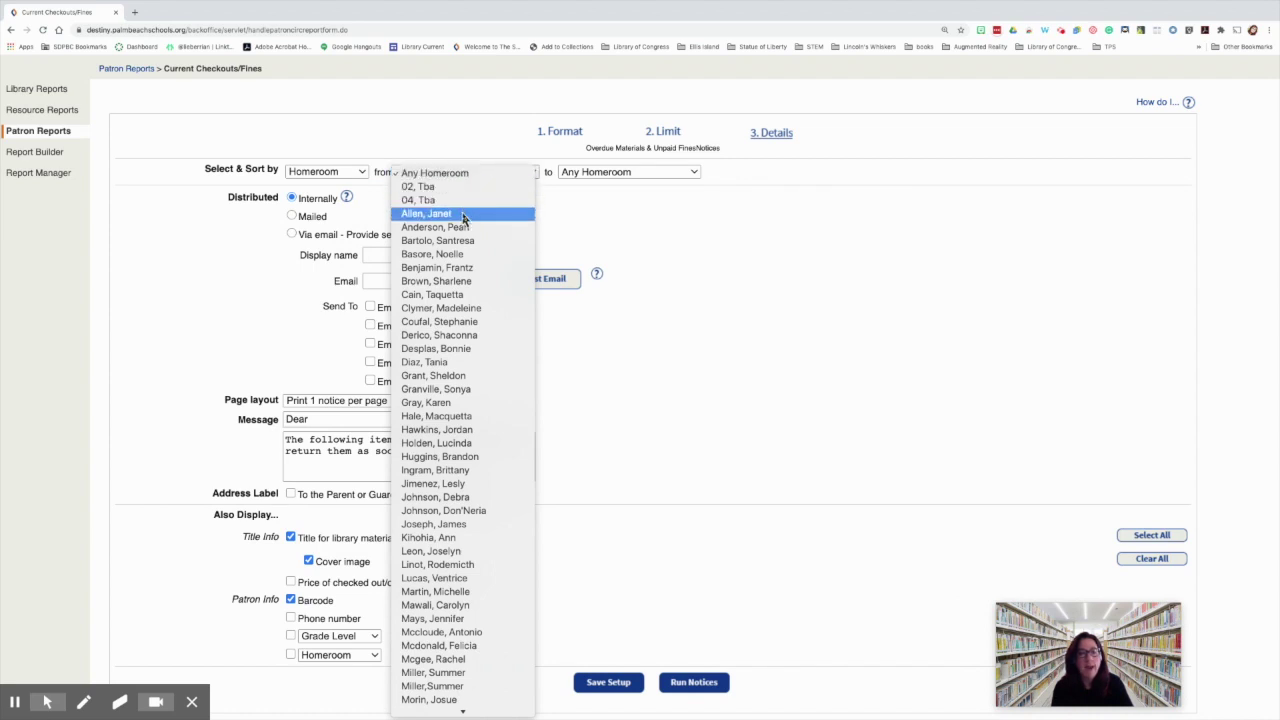
pyautogui.click(470, 214)
pyautogui.click(614, 173)
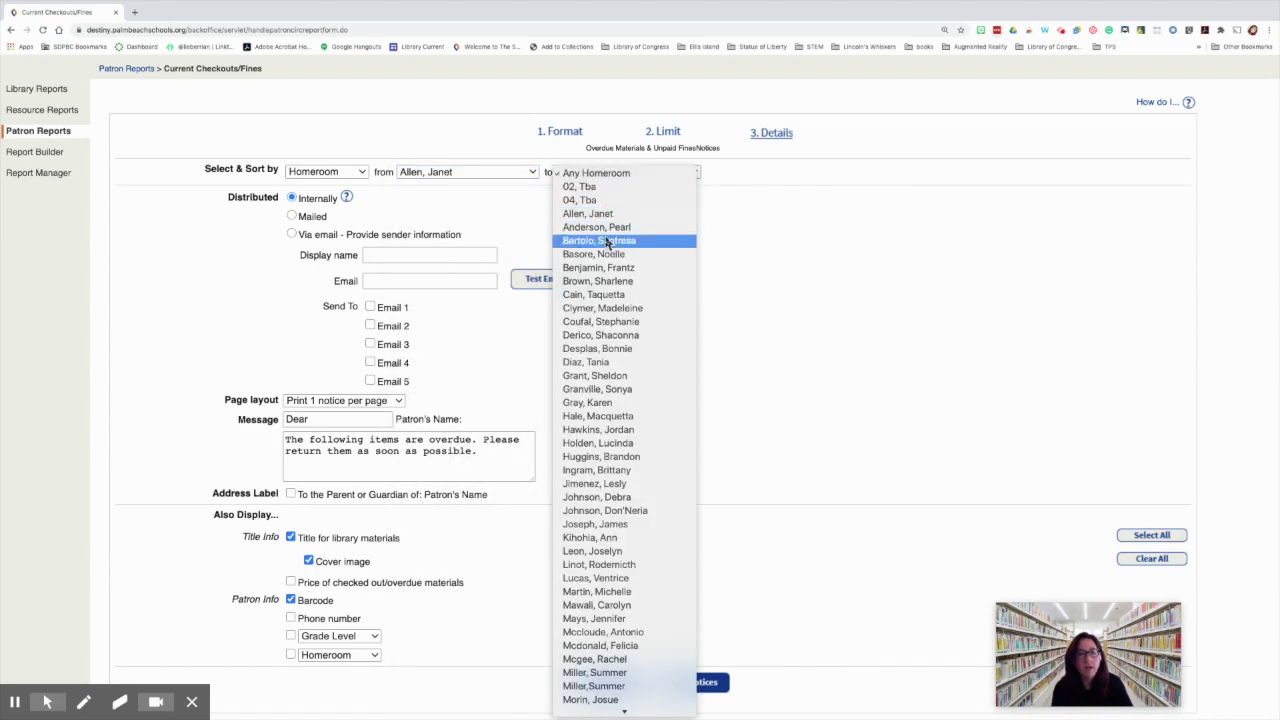
pyautogui.click(606, 216)
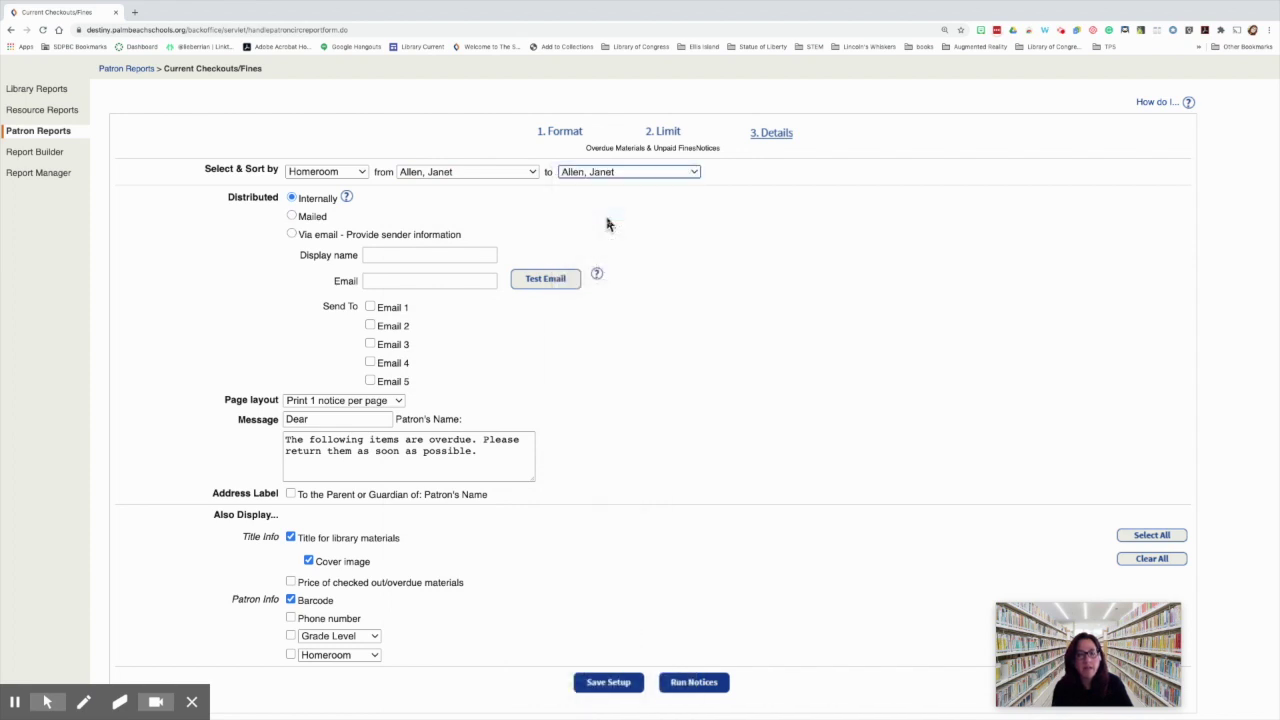
# Try sorting the notices by Grade Level, and return the sorting to Patron Name
pyautogui.click(344, 176)
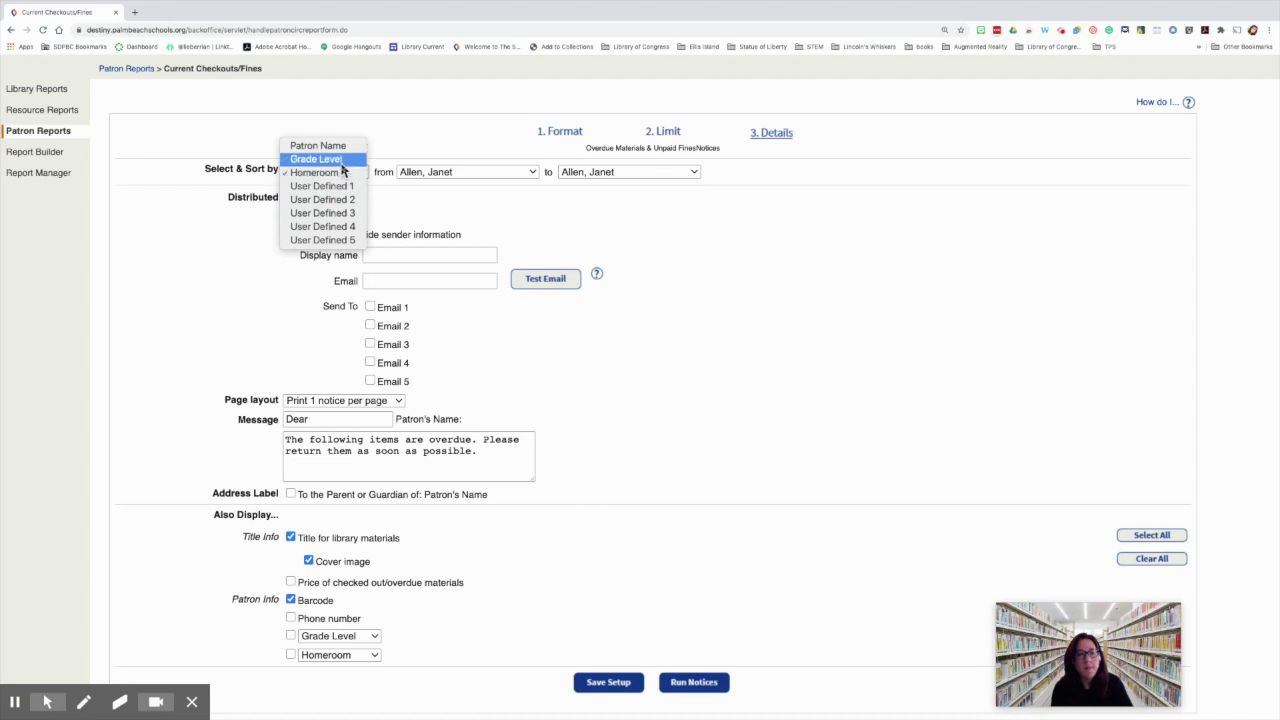
pyautogui.click(340, 160)
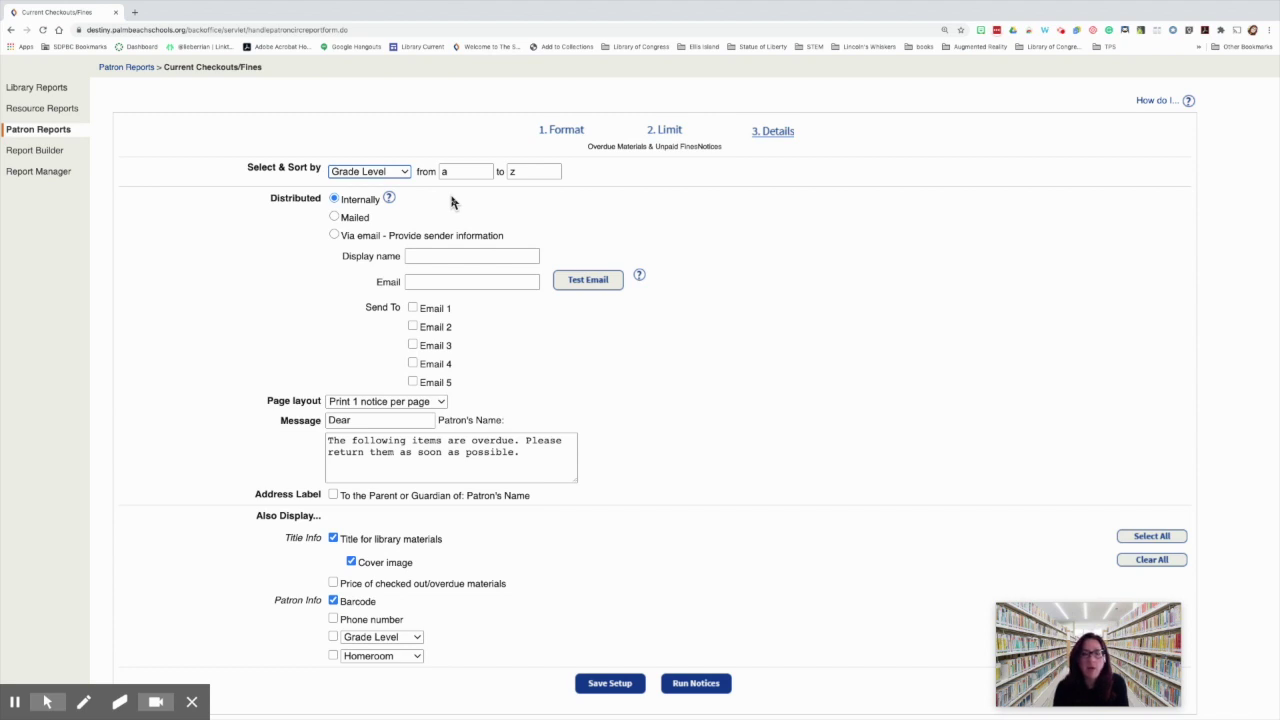
pyautogui.click(400, 173)
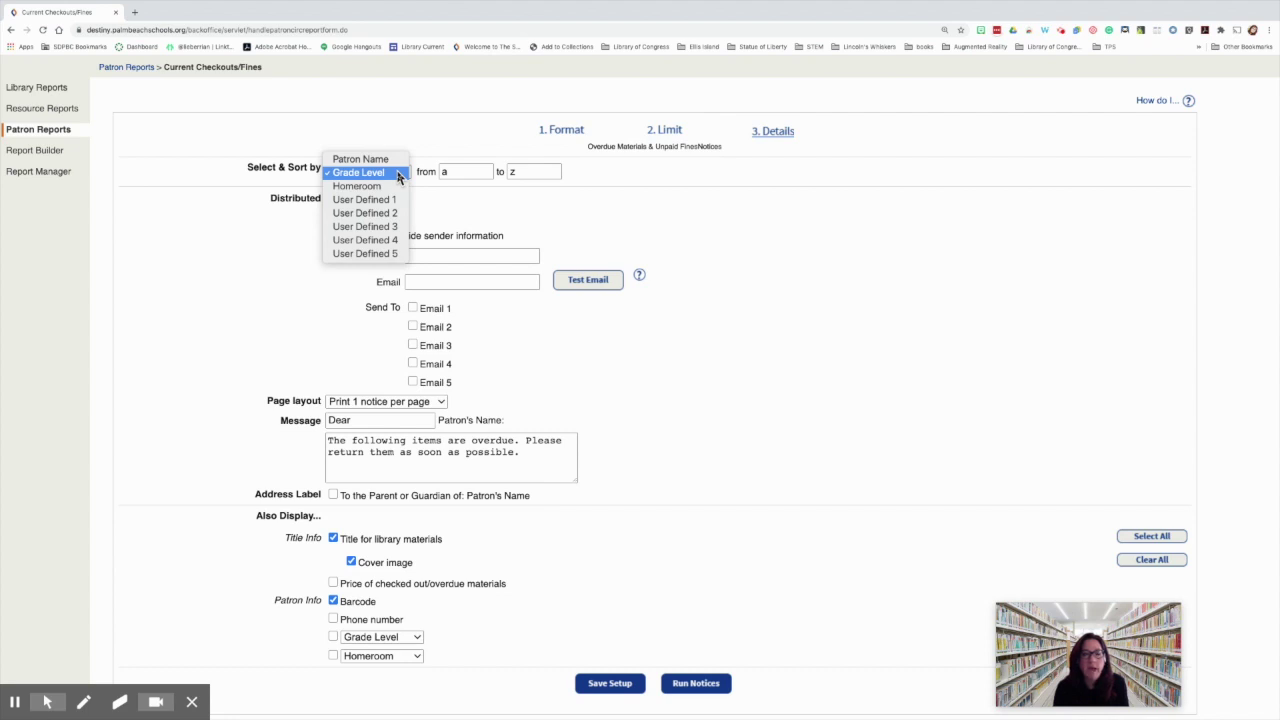
pyautogui.click(395, 161)
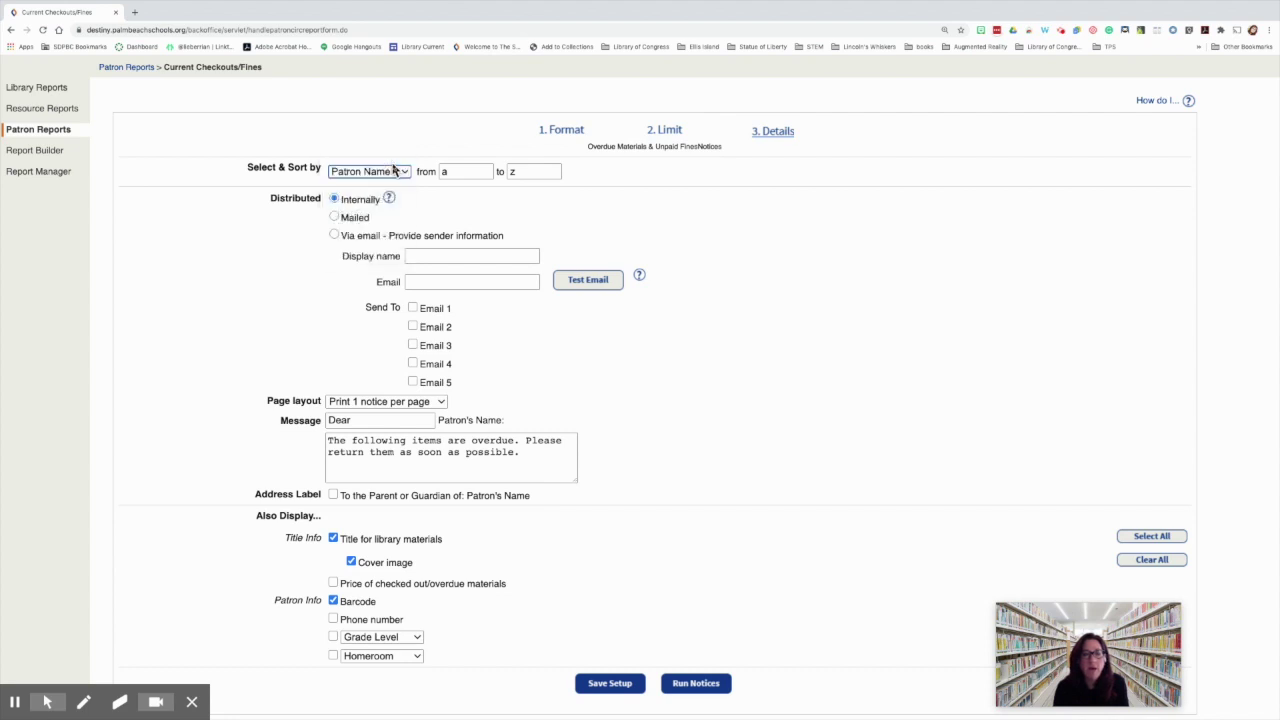
# Distribute the notices via email, entering the sender's display name and email address, and send them to Email 1
pyautogui.click(334, 236)
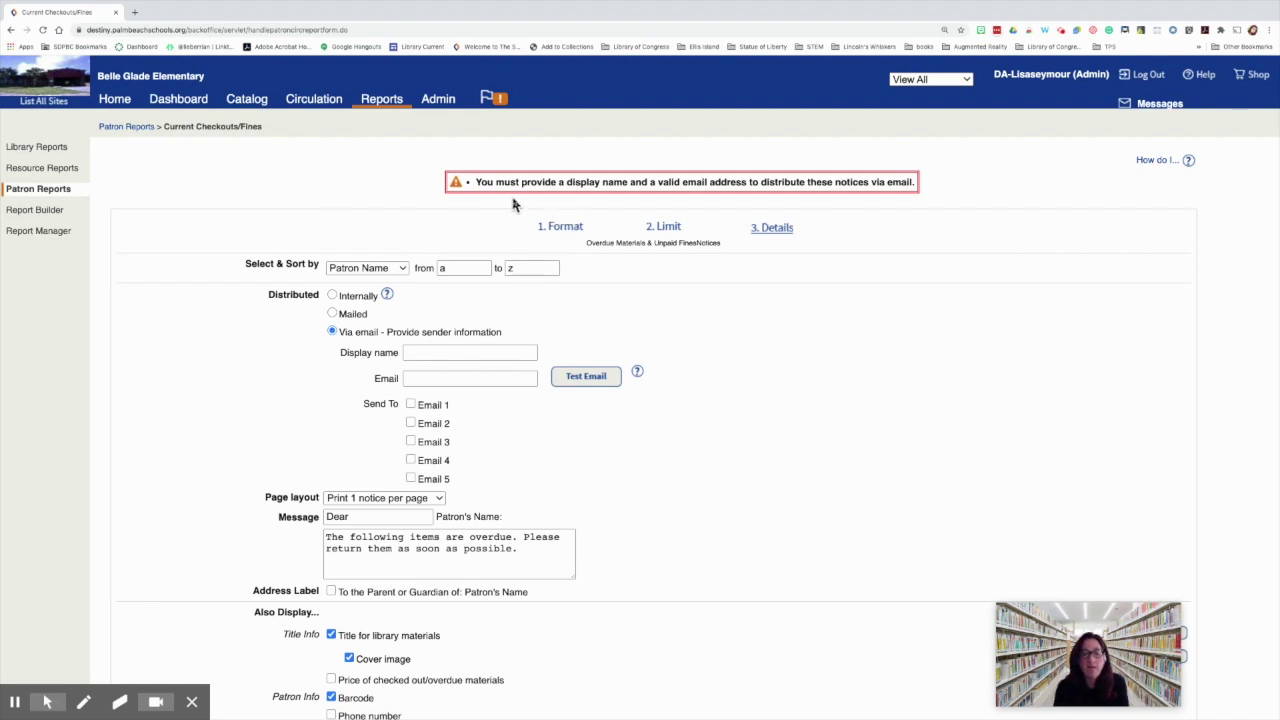
pyautogui.click(431, 352)
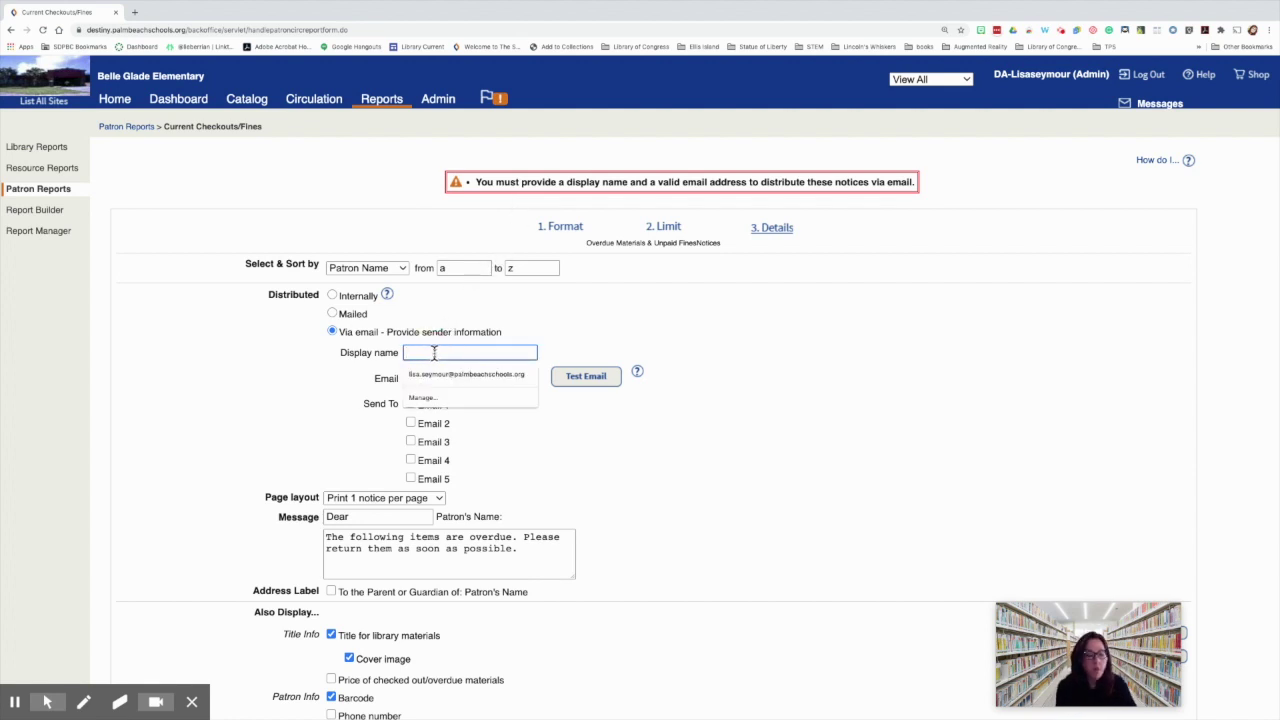
pyautogui.write('Mrs. Seymour')
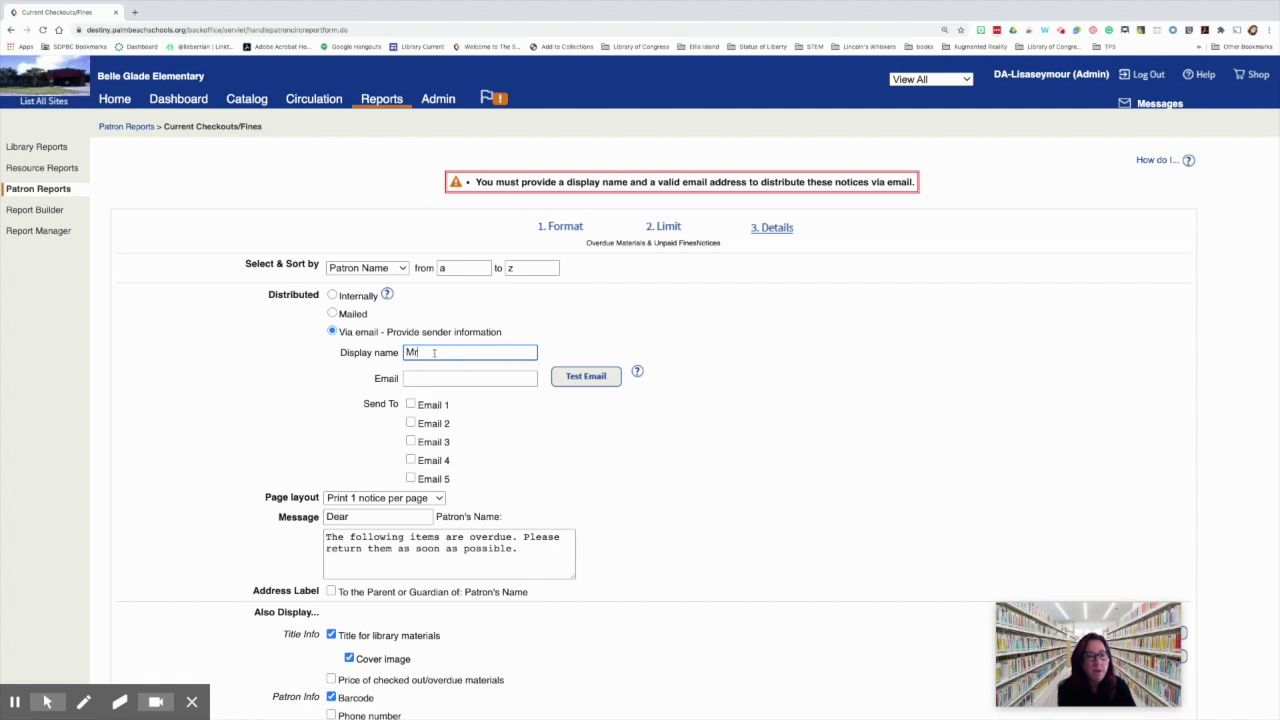
pyautogui.click(429, 376)
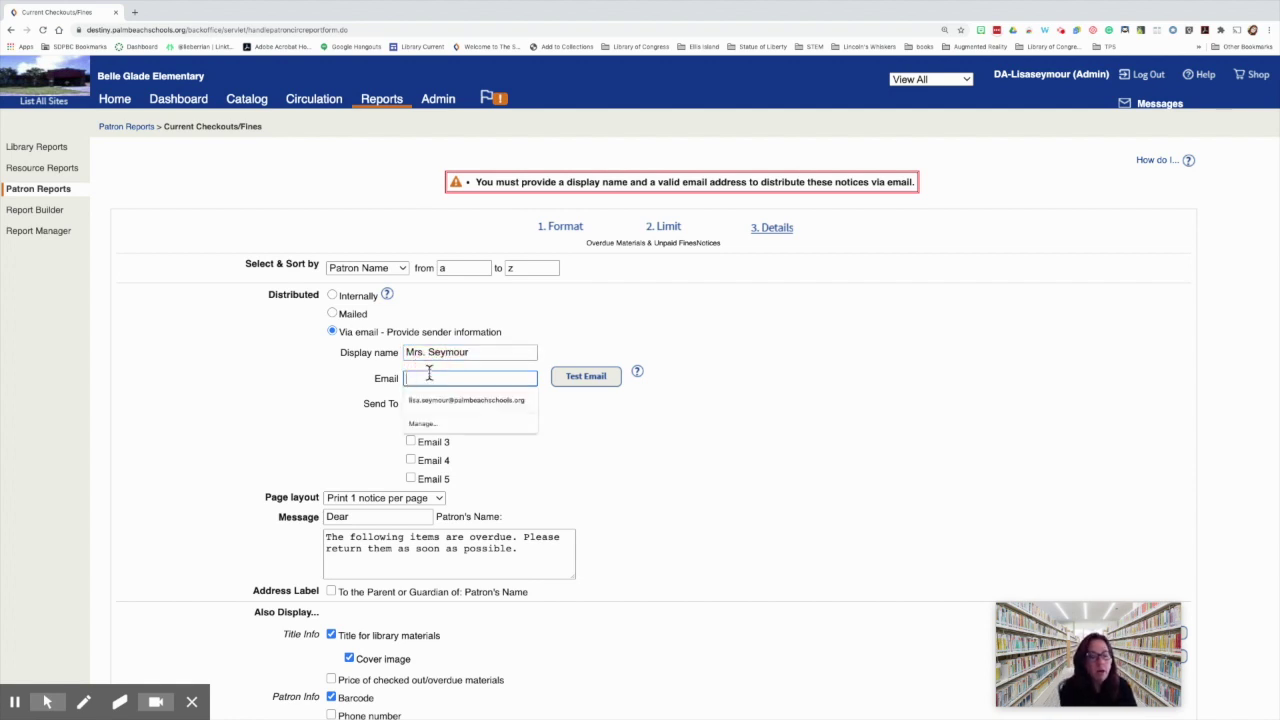
pyautogui.click(434, 400)
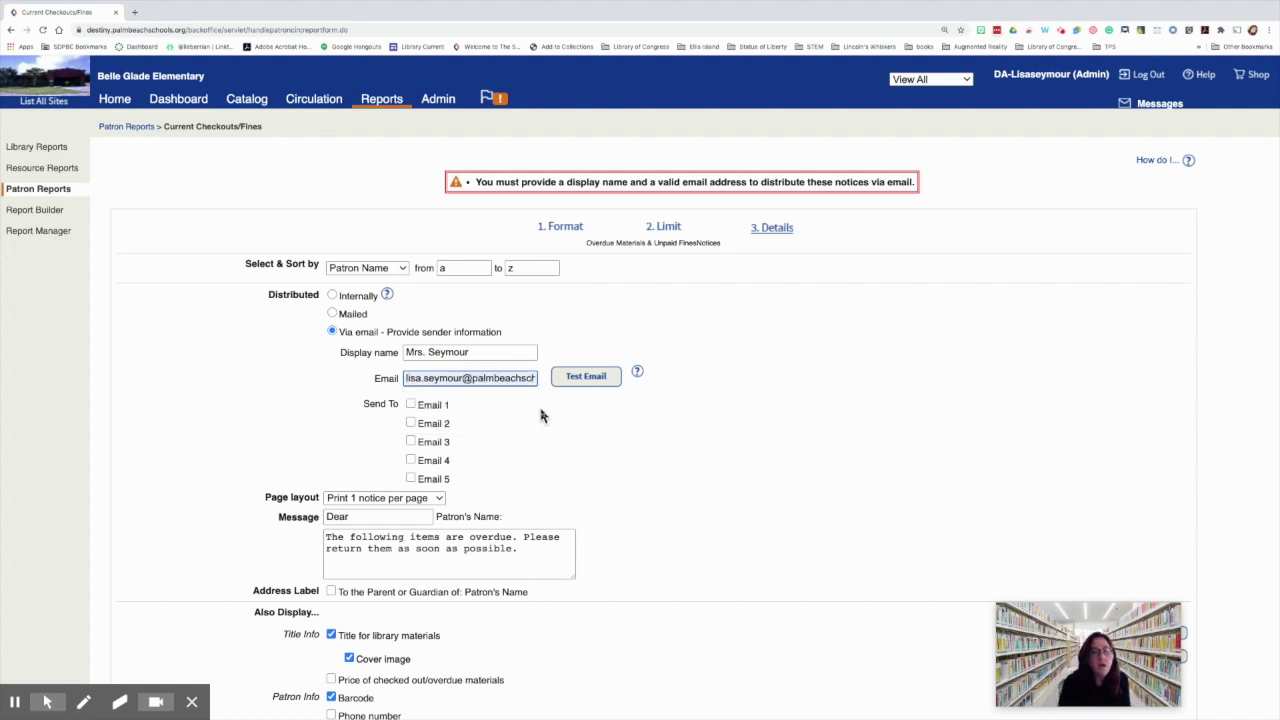
pyautogui.click(410, 405)
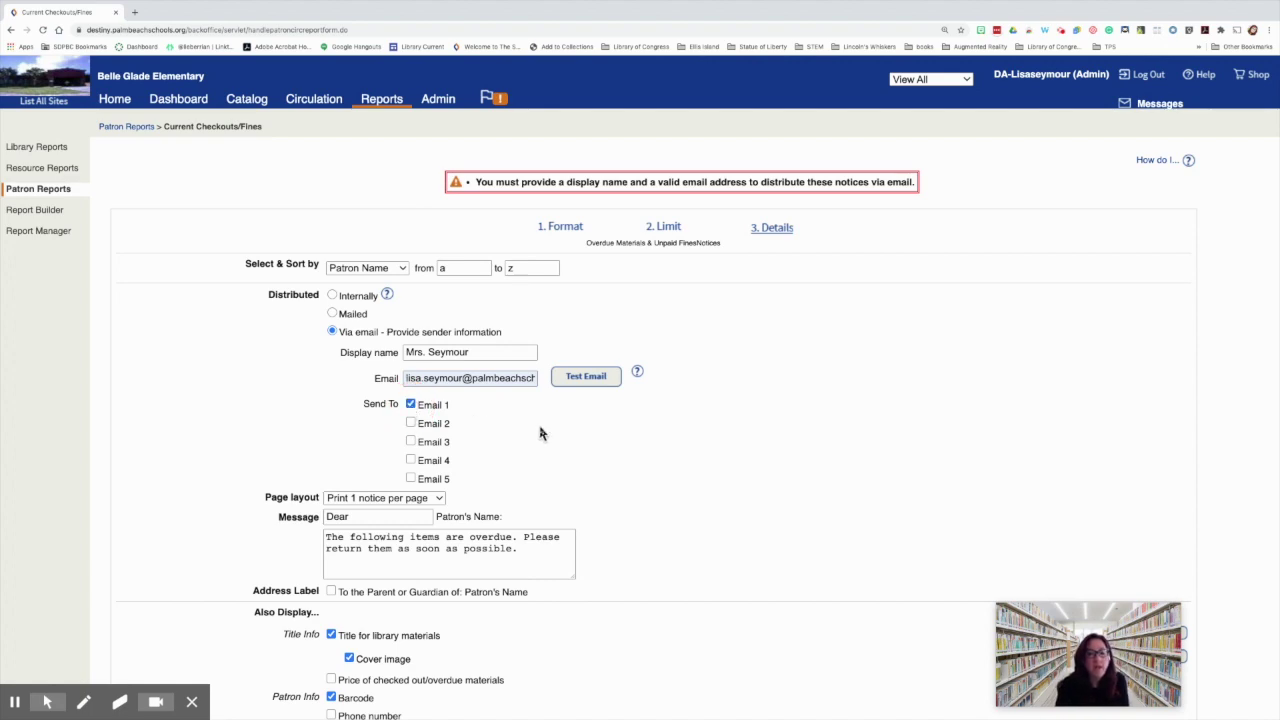
# Also display the price of checked out/overdue materials and the patron's homeroom on the notices
pyautogui.scroll(-3, 540, 433)
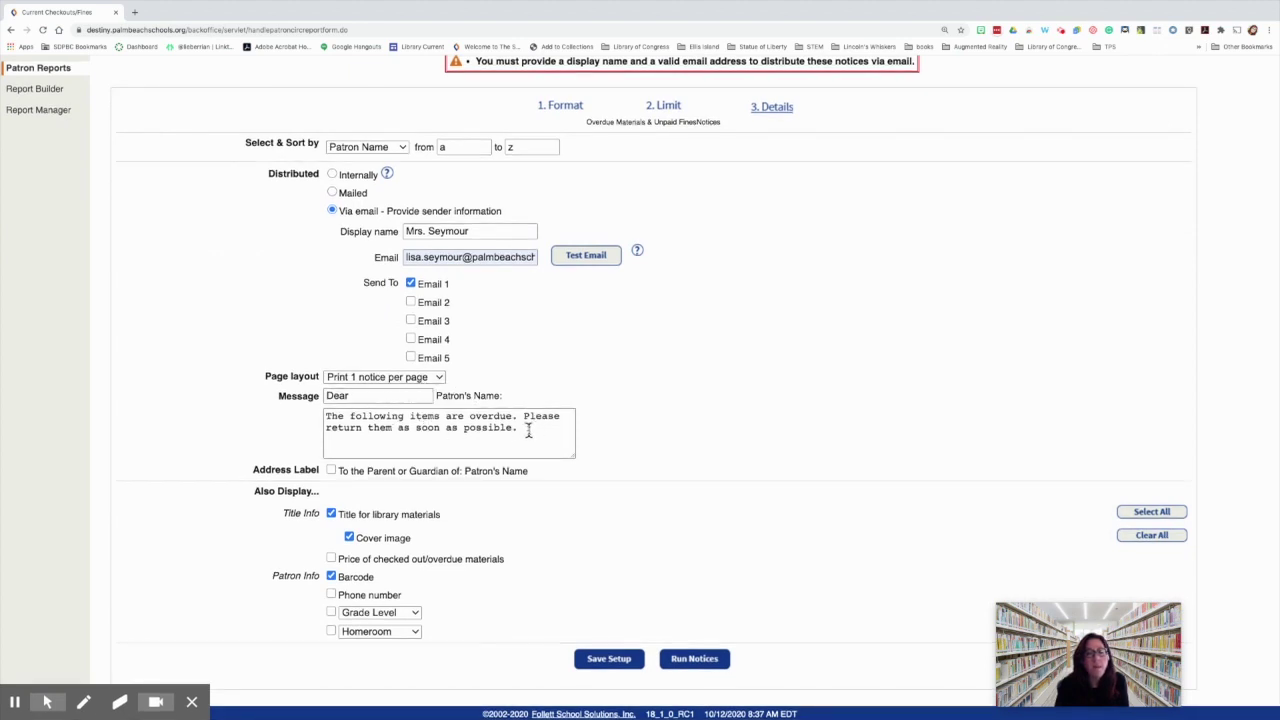
pyautogui.moveTo(528, 429); pyautogui.dragTo(320, 417)
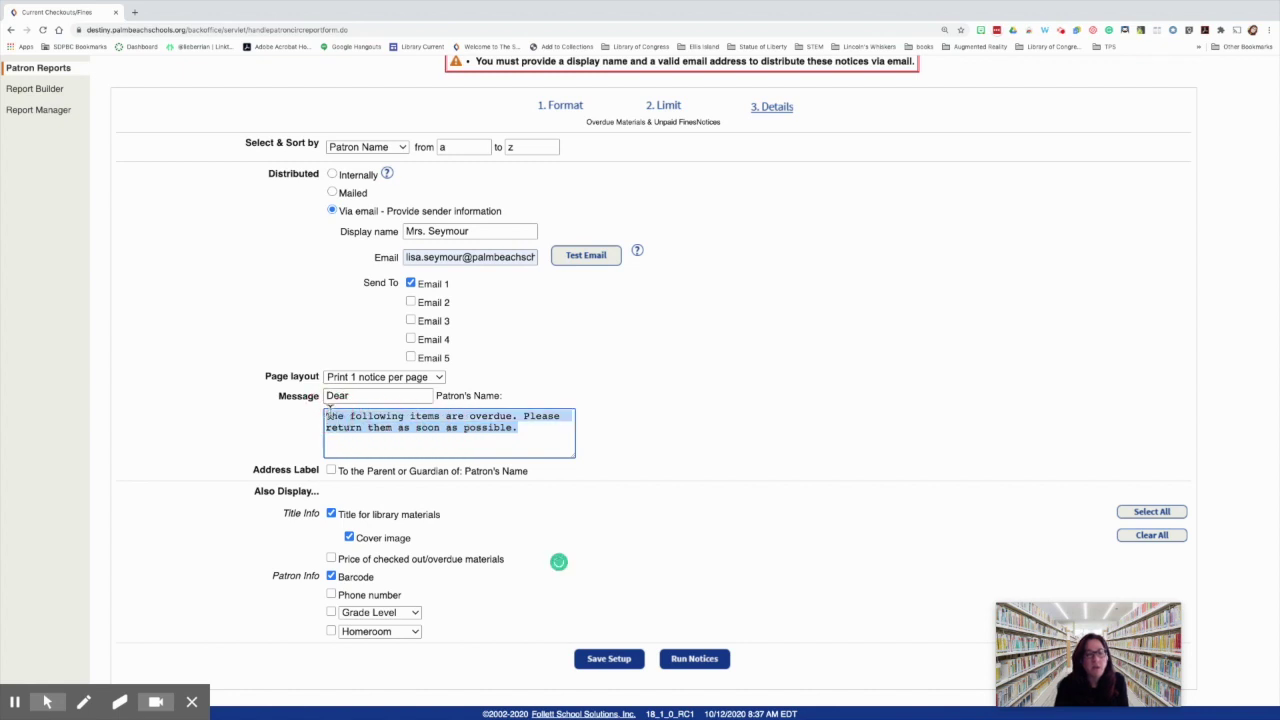
pyautogui.click(331, 560)
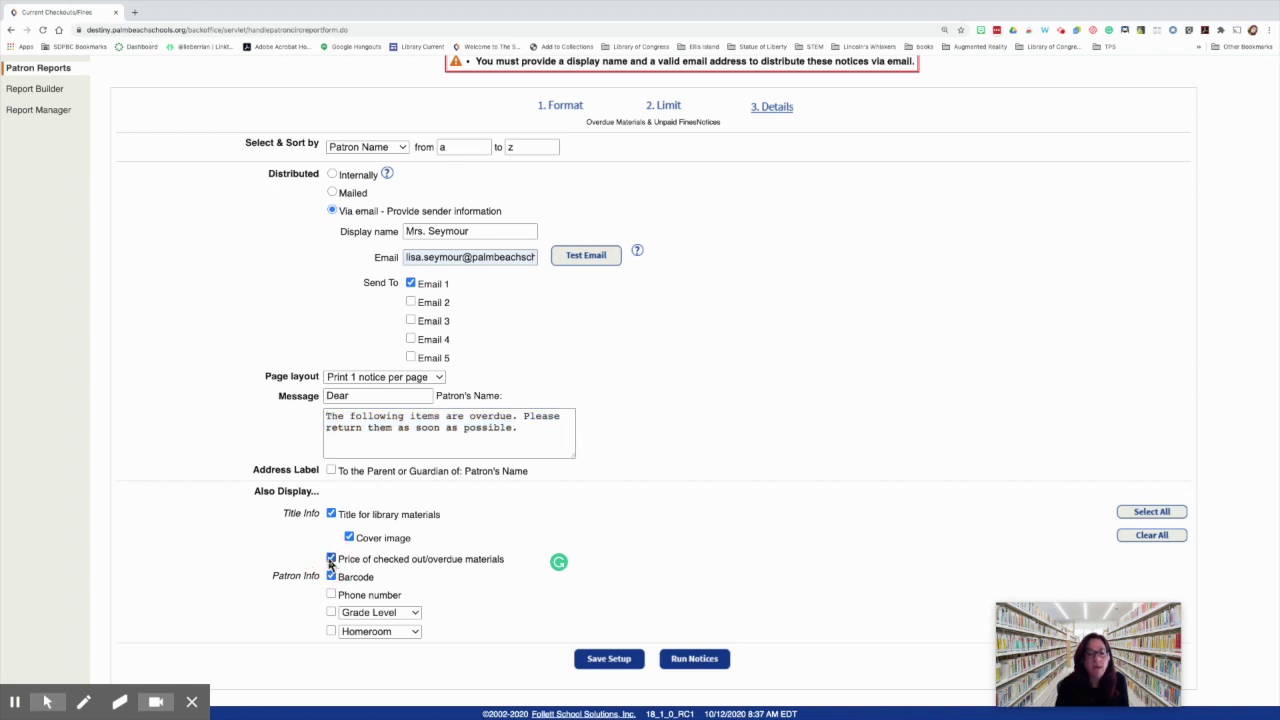
pyautogui.click(331, 633)
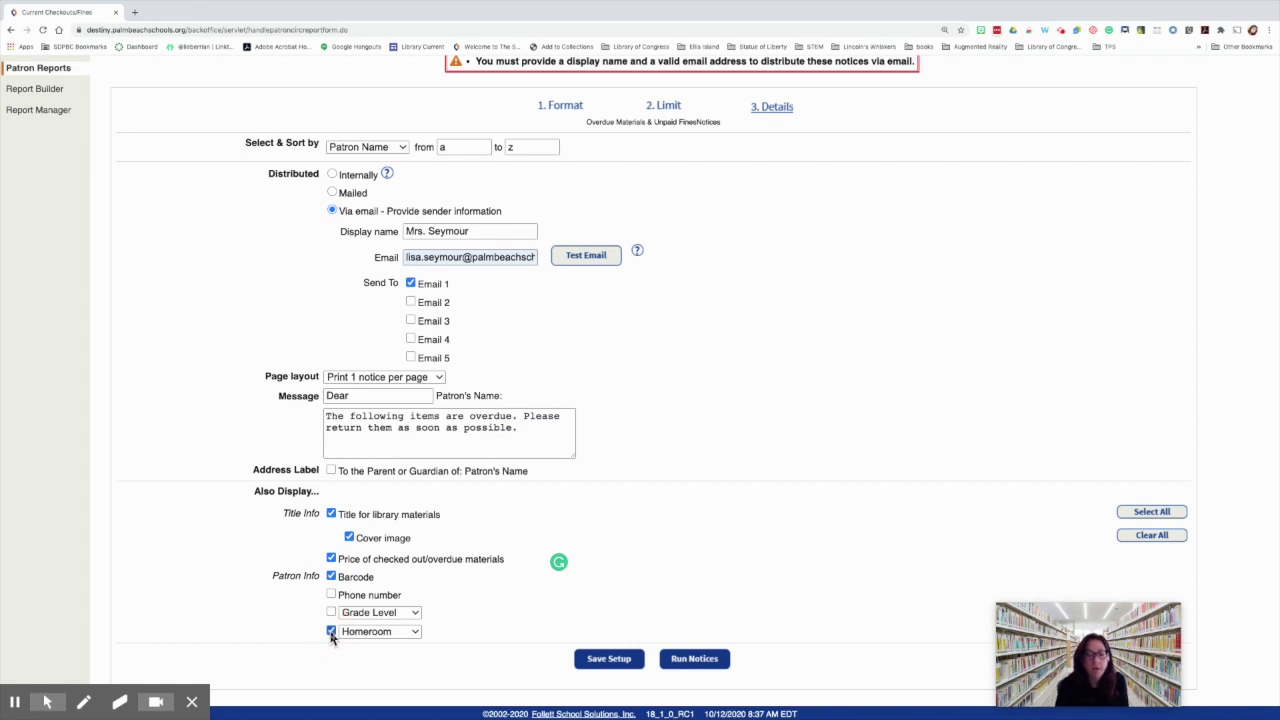
# Start saving the notice setup and name it "Overdue Notices email"
pyautogui.click(611, 662)
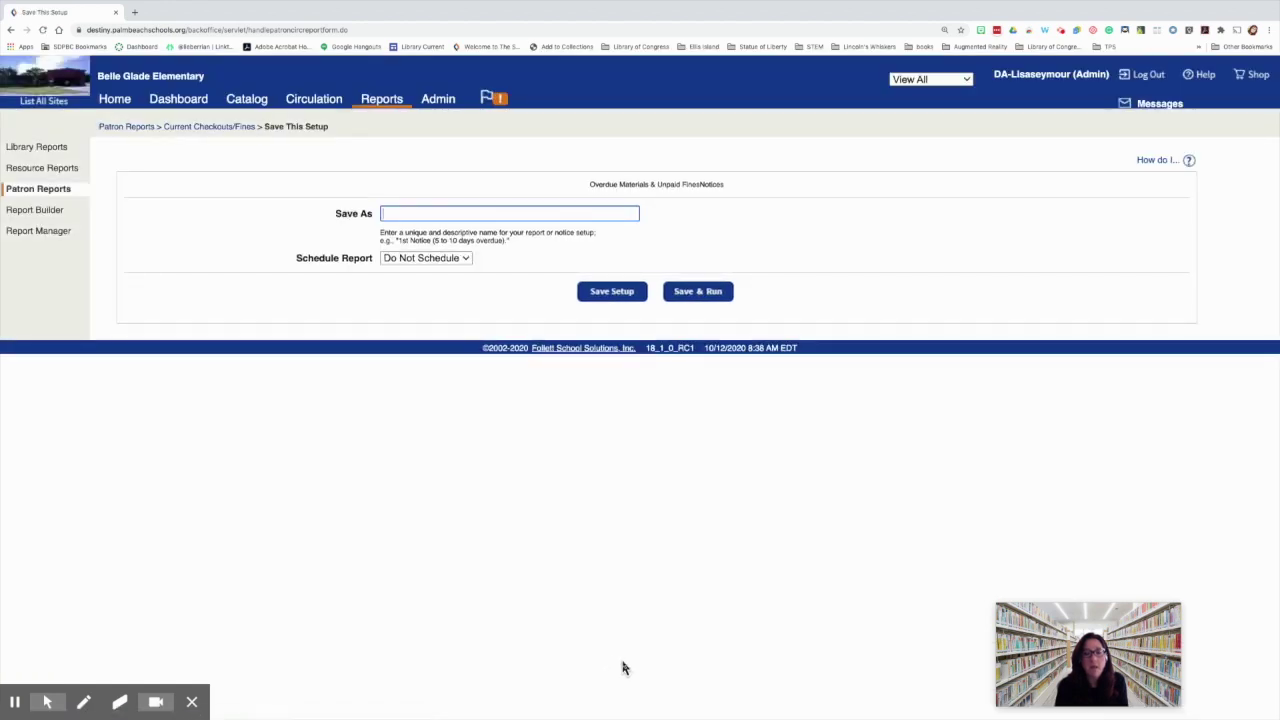
pyautogui.write('Over')
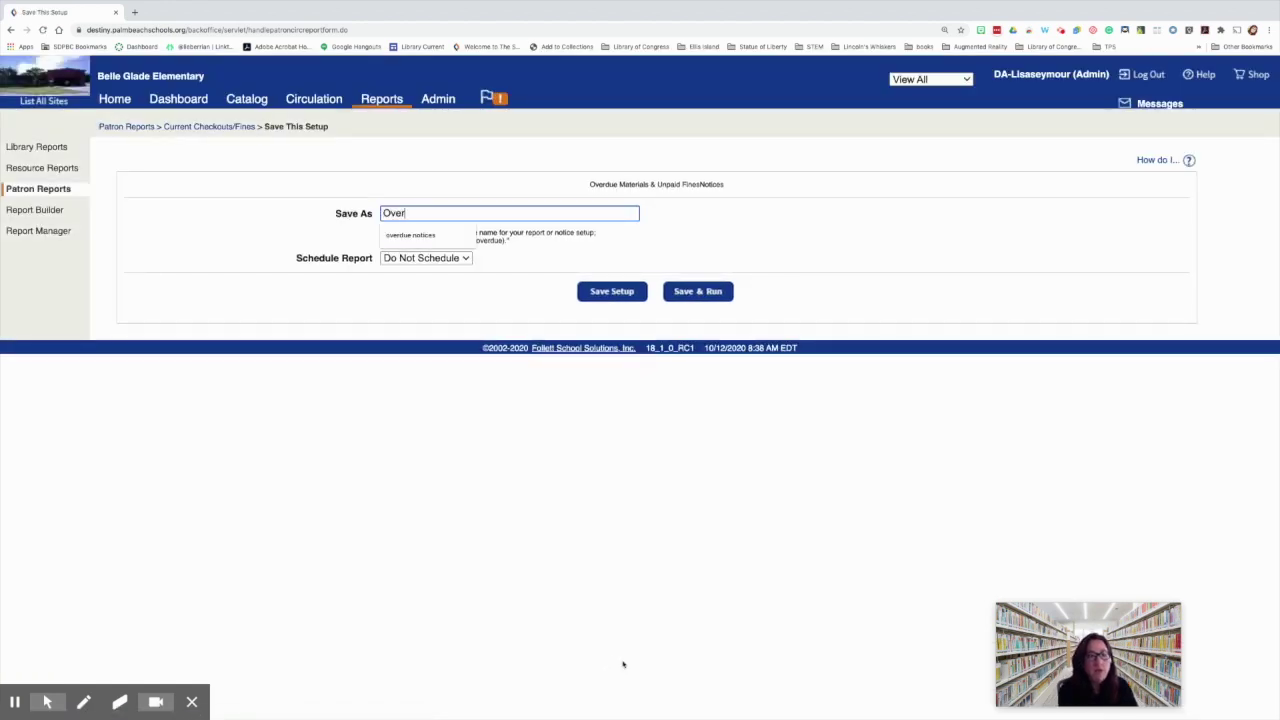
pyautogui.write('due Notices ')
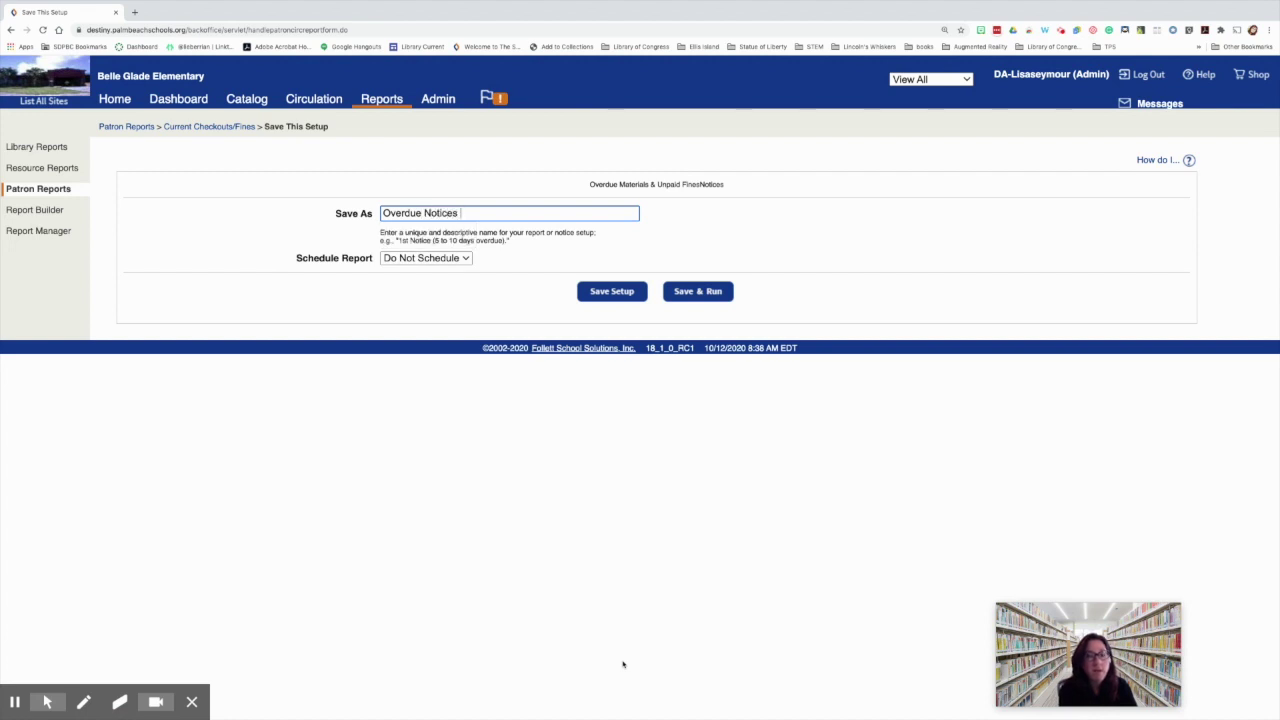
pyautogui.write('email')
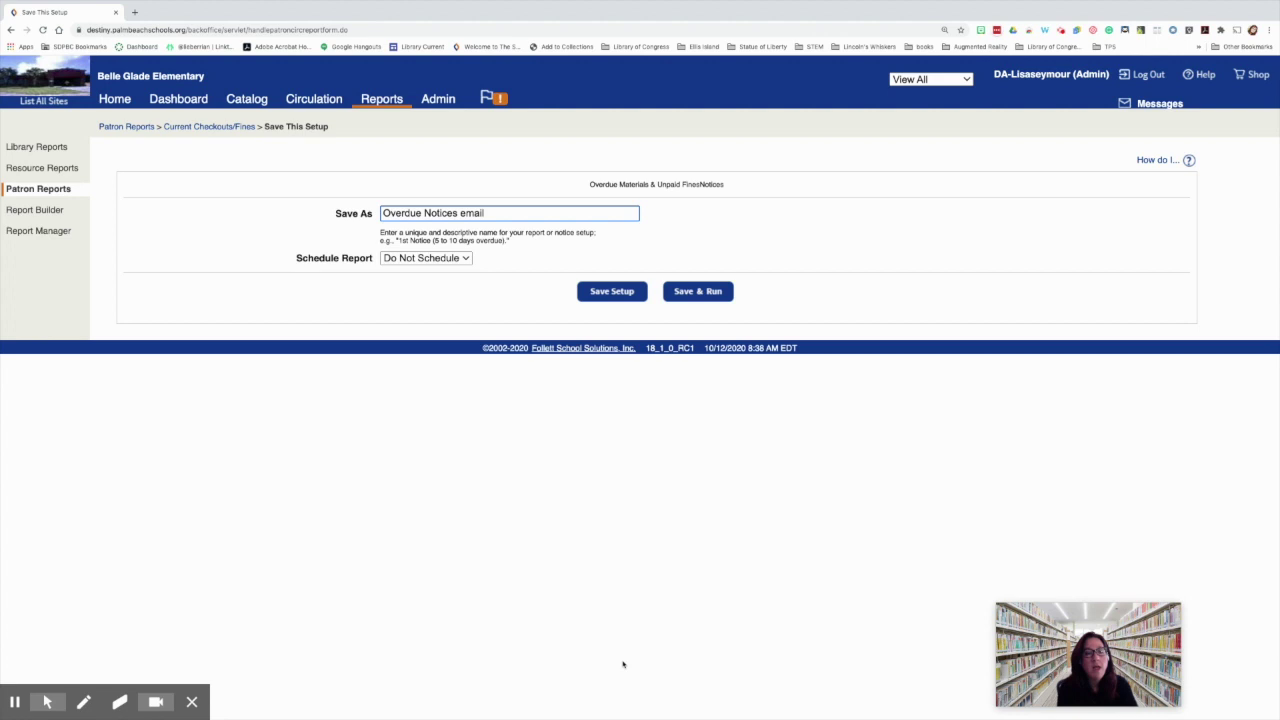
# Schedule the report to run weekly on Thursday at 8:00 PM
pyautogui.click(455, 259)
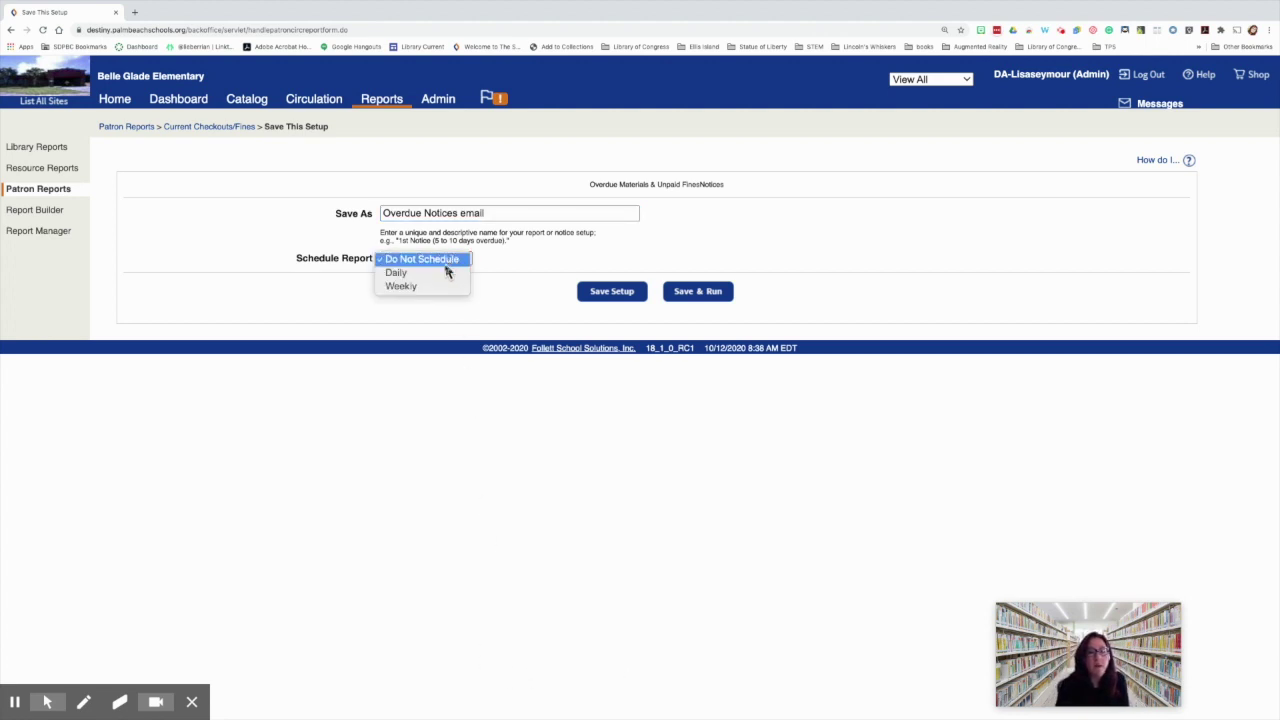
pyautogui.click(433, 288)
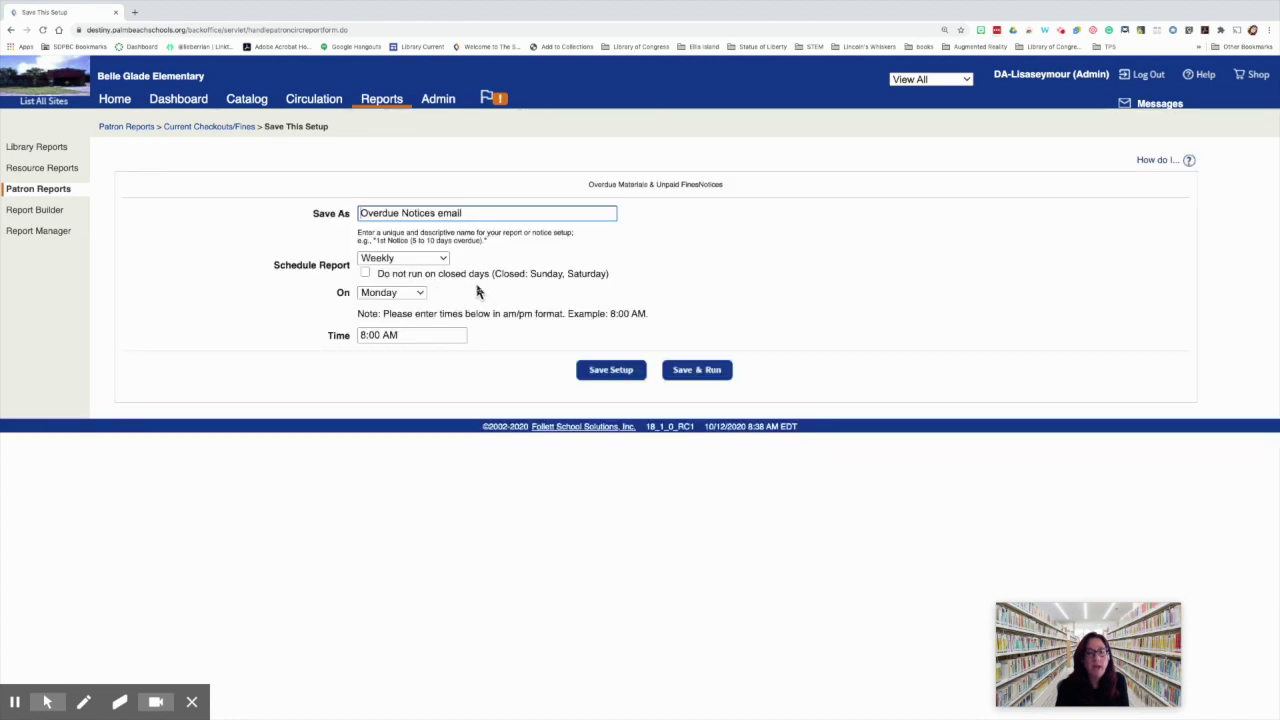
pyautogui.click(430, 336)
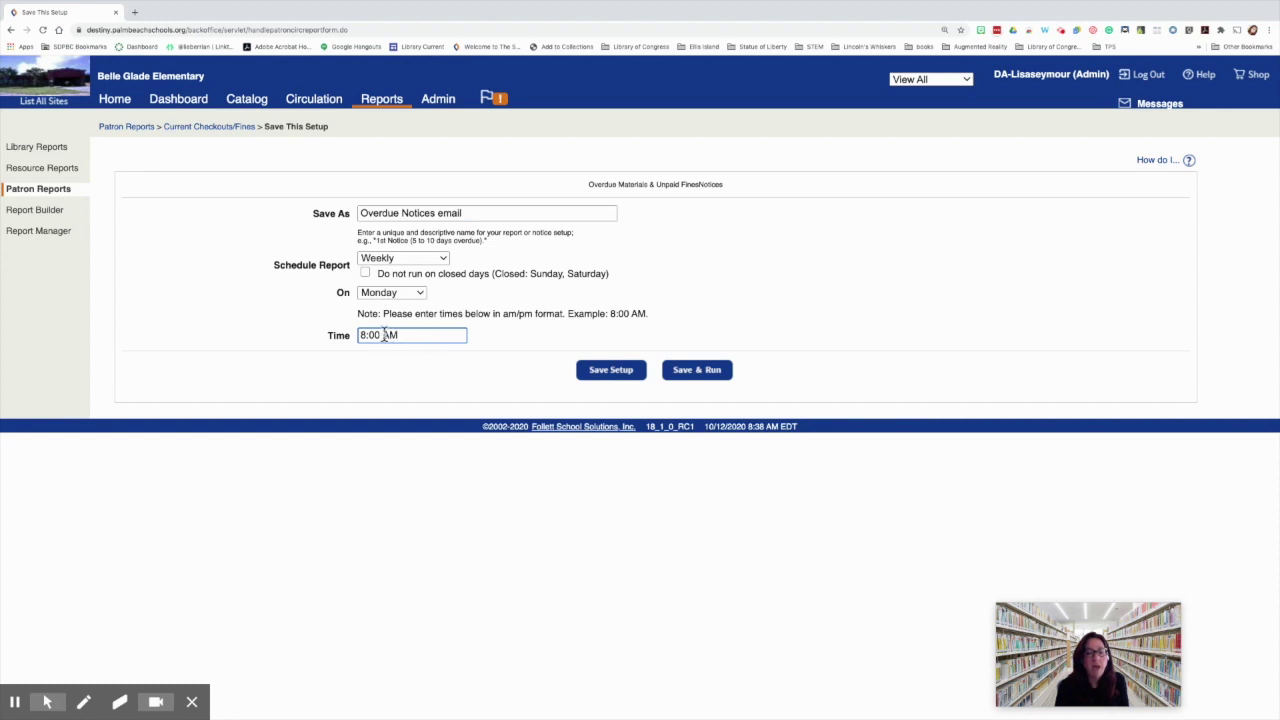
pyautogui.moveTo(384, 336); pyautogui.dragTo(406, 335)
pyautogui.write('P')
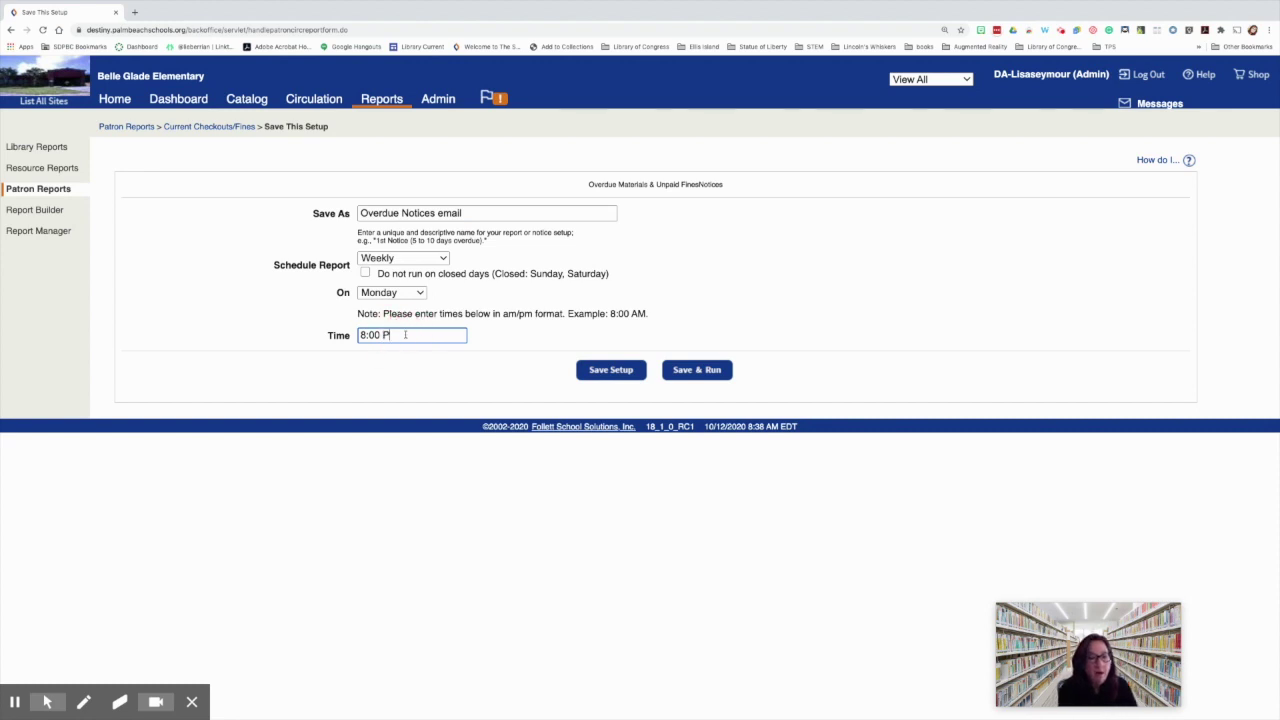
pyautogui.write('M')
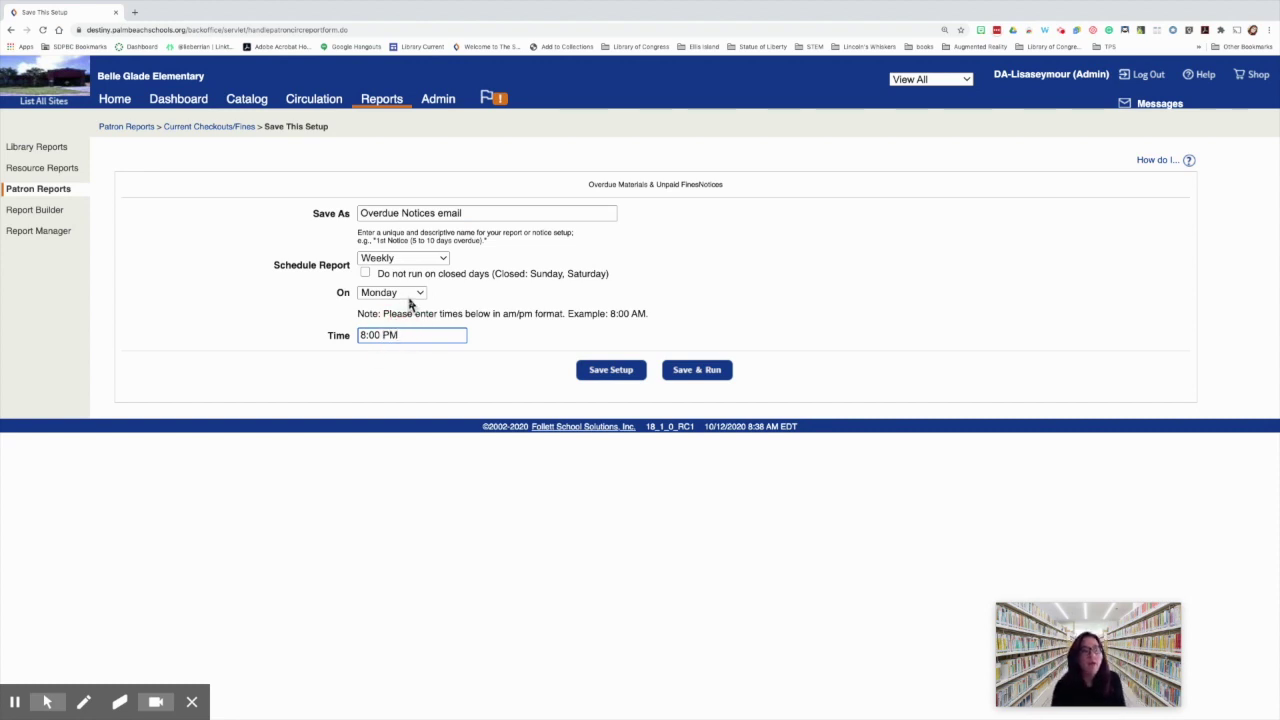
pyautogui.click(409, 294)
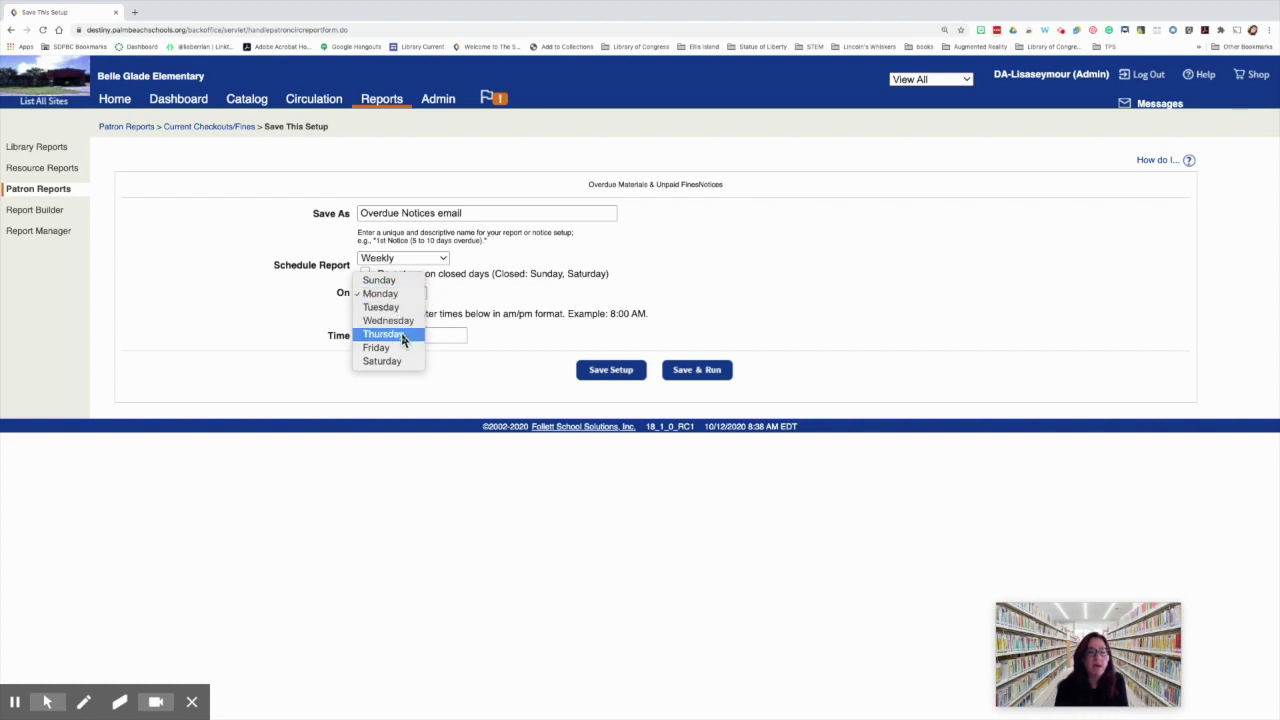
pyautogui.click(404, 336)
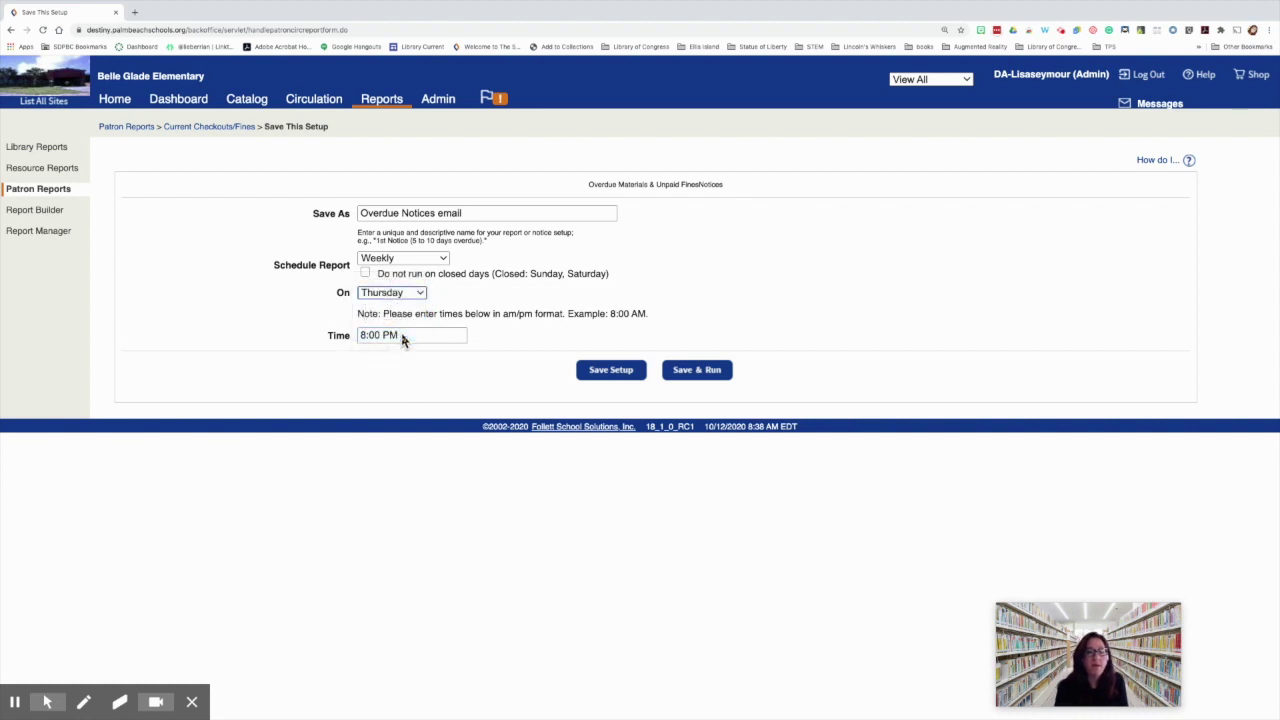
# Keep the report from running on closed days and save the setup without running it
pyautogui.click(365, 274)
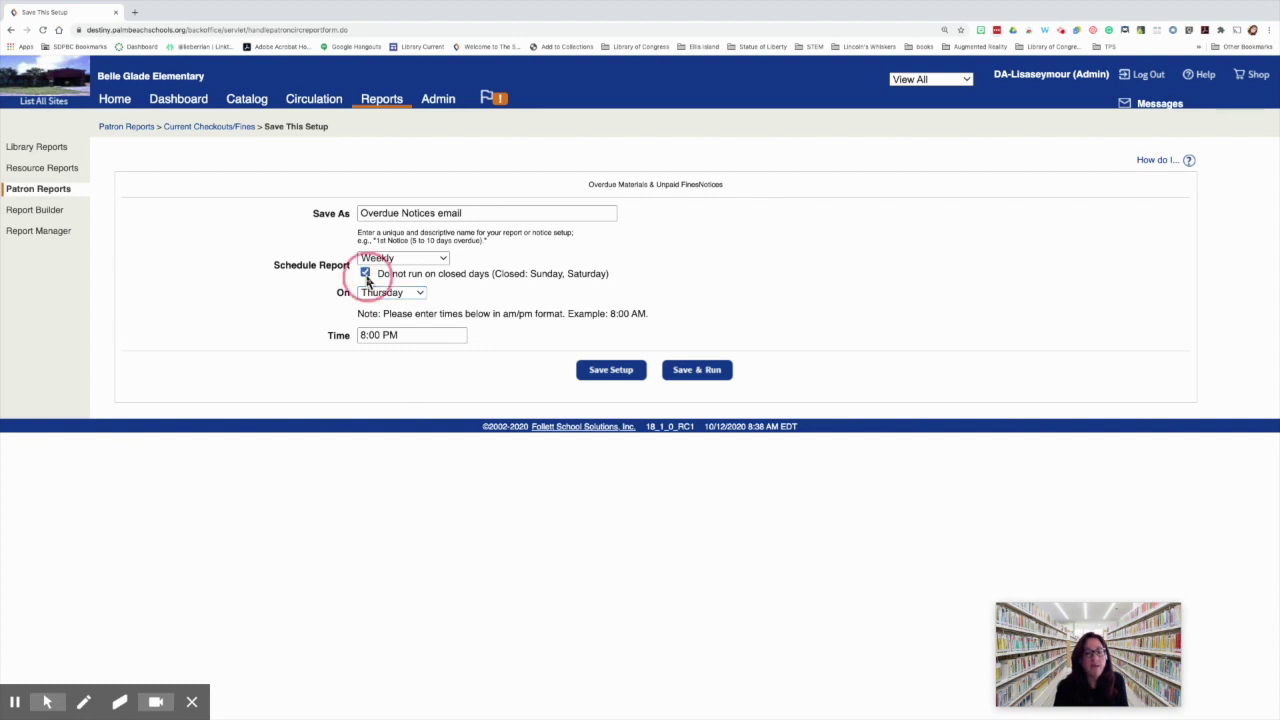
pyautogui.click(612, 371)
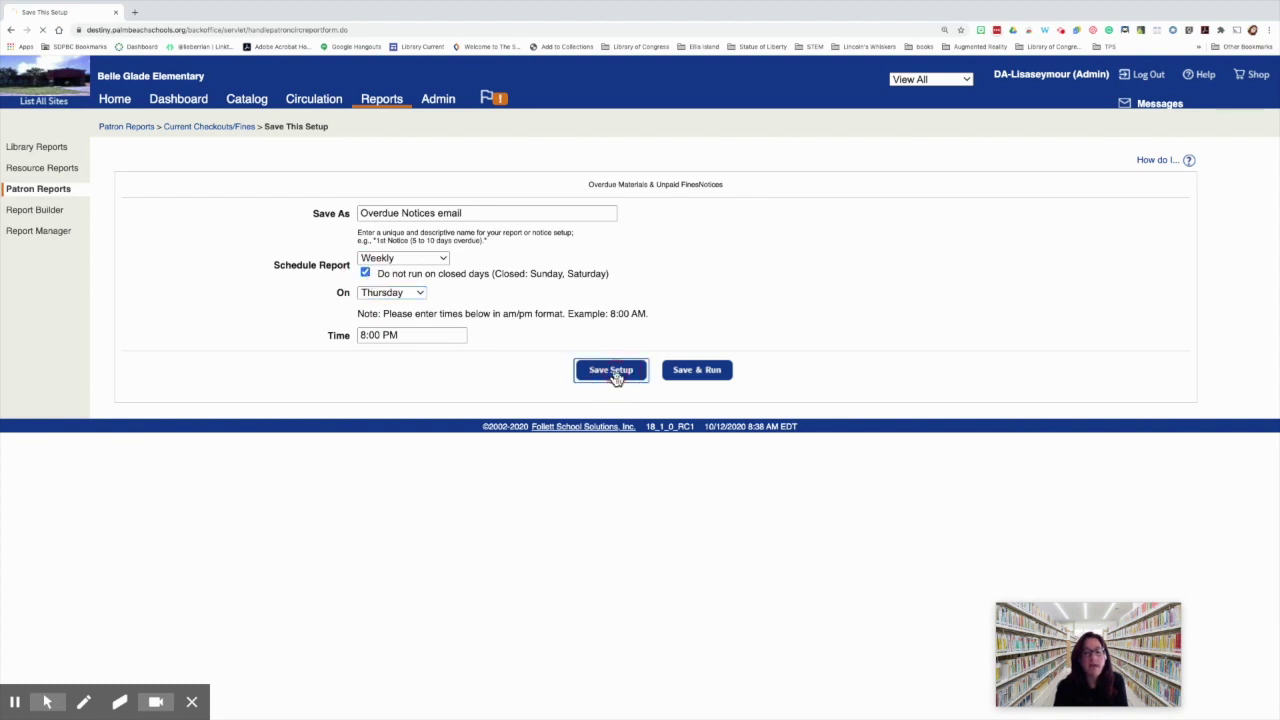